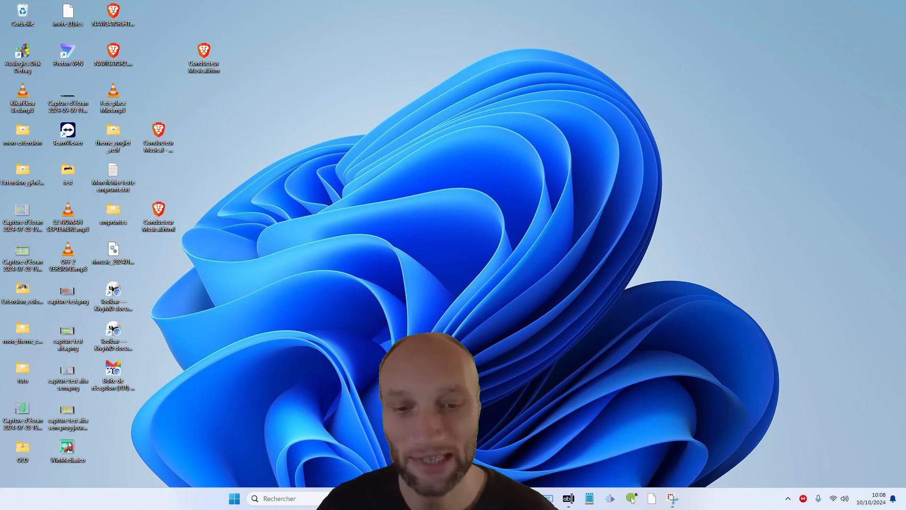
- Switch to the browser showing the SophiApp GitHub repository, look over its files and README, and open the 1.0.97 release page
mouse_move(485, 499)
left_click(532, 445)
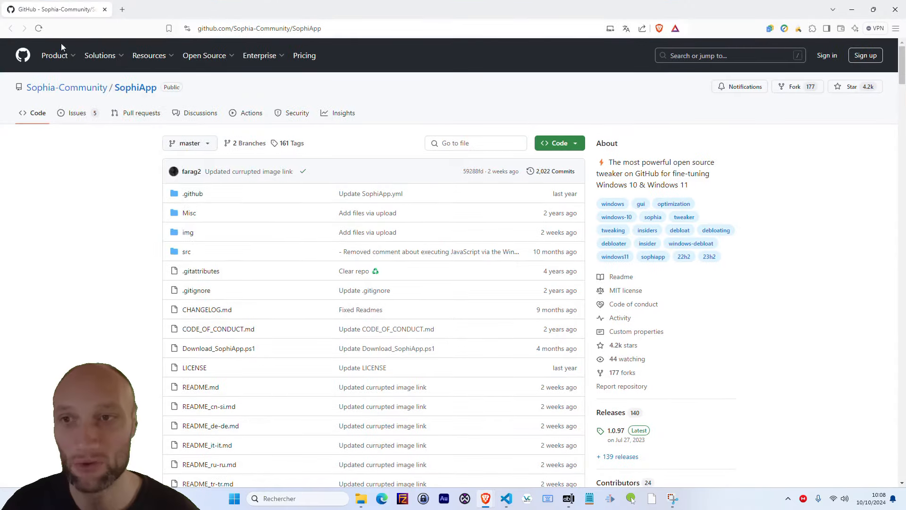
mouse_move(57, 55)
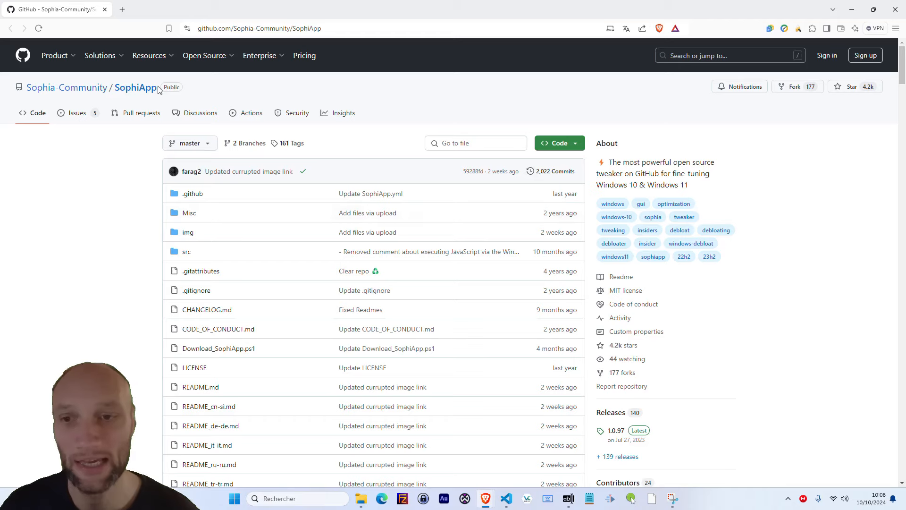
scroll(236, 225, "down", 10)
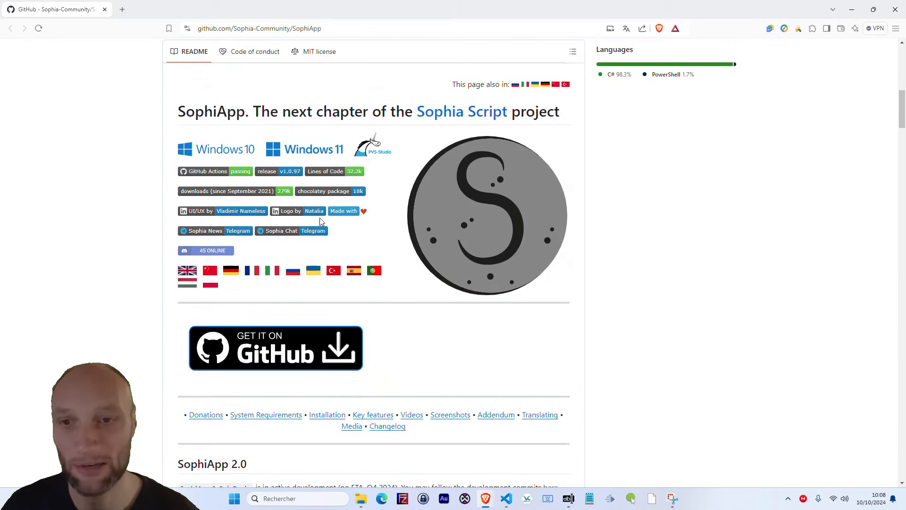
scroll(323, 256, "up", 3)
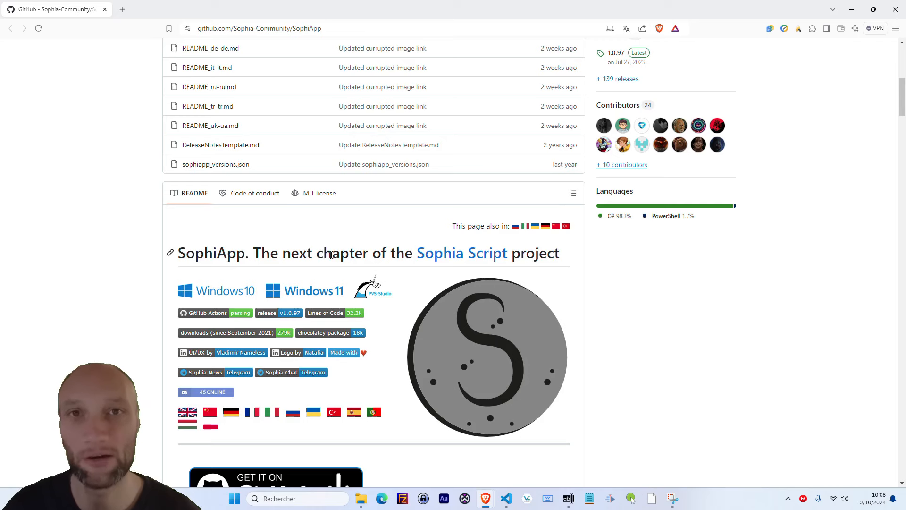
scroll(332, 255, "up", 7)
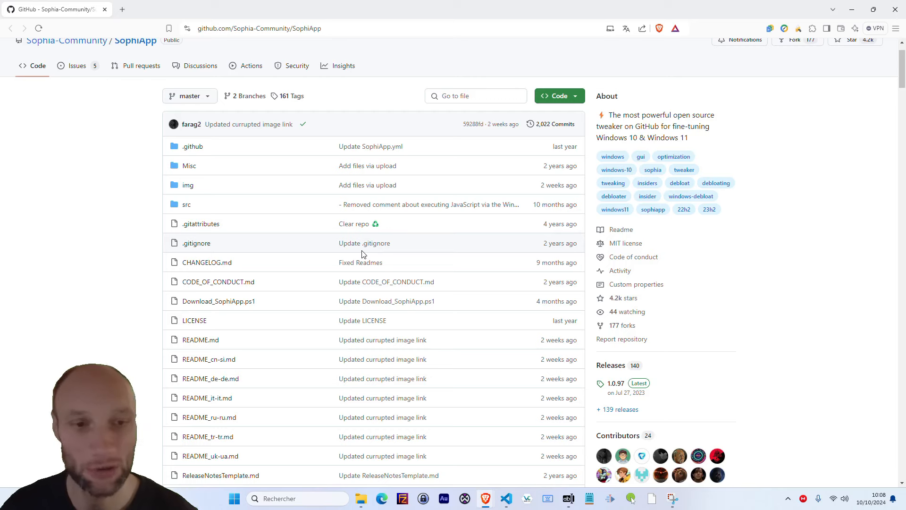
scroll(486, 213, "down", 3)
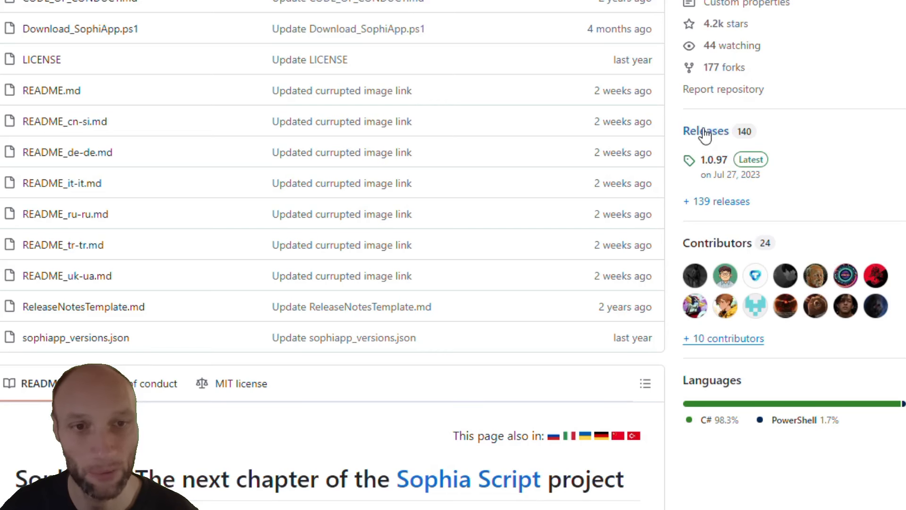
left_click(714, 160)
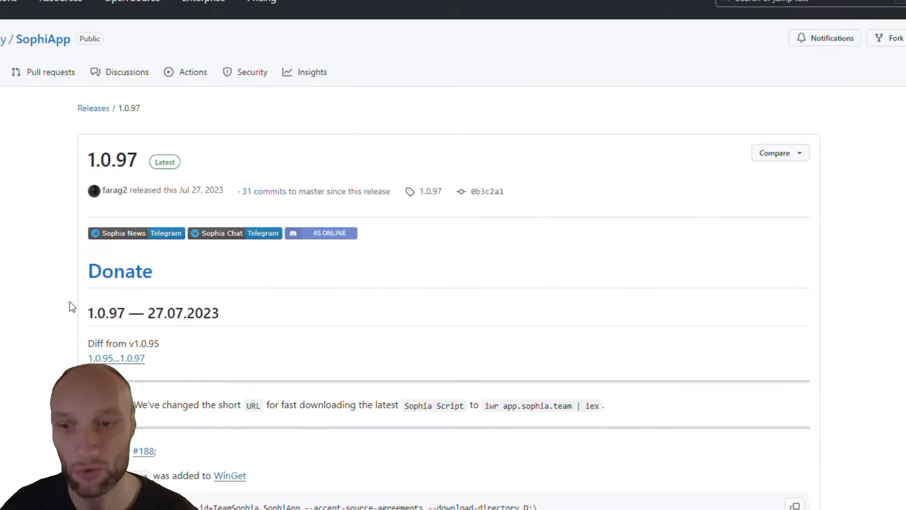
scroll(103, 460, "down", 5)
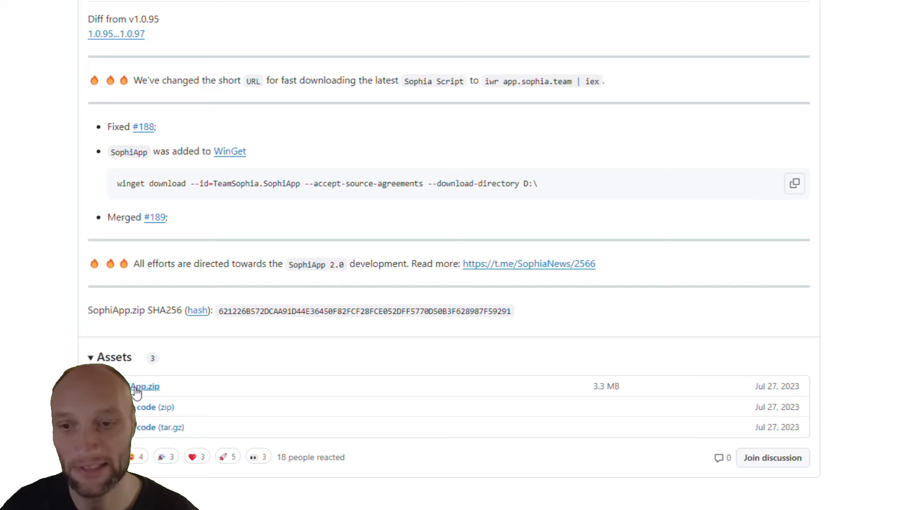
left_click(135, 388)
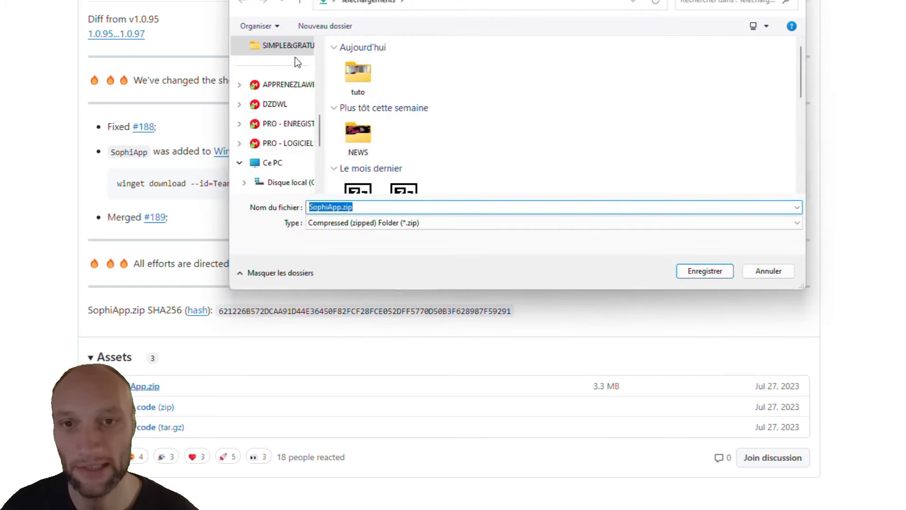
double_click(352, 78)
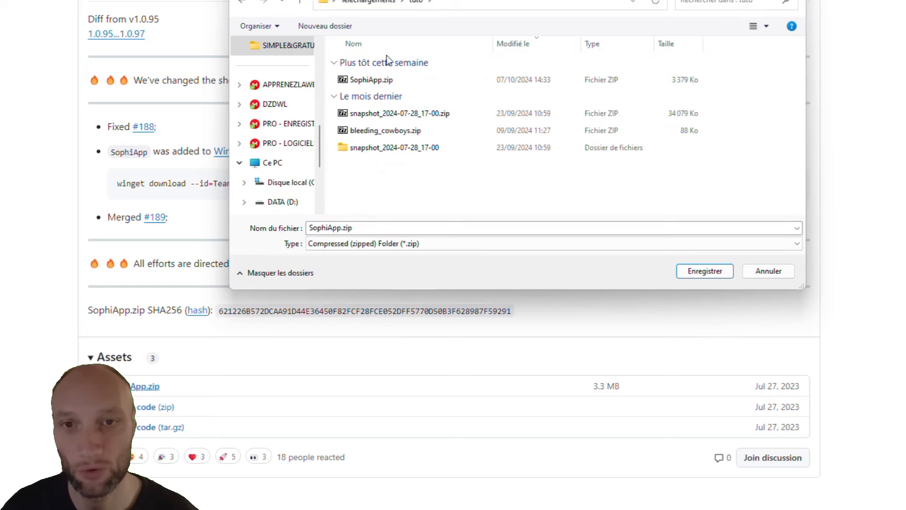
left_click(754, 272)
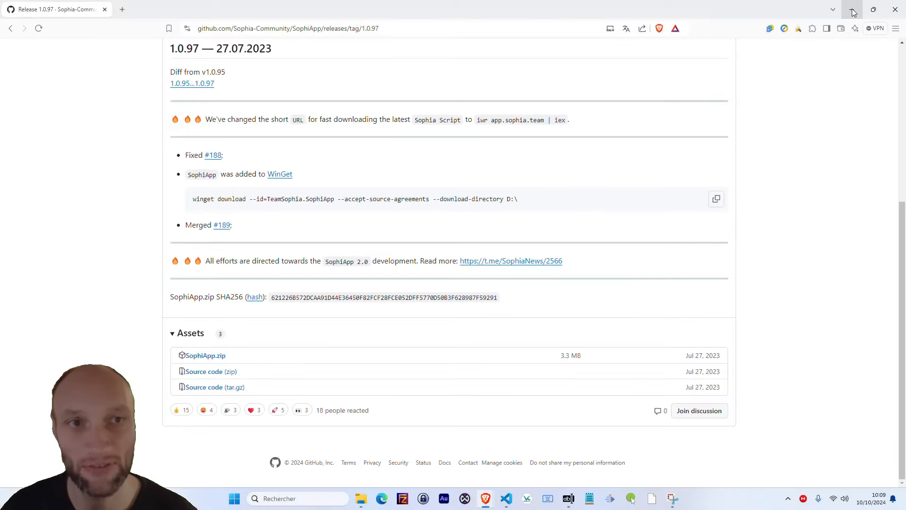
- Minimize the browser, switch to File Explorer, and check the contents of SophiApp.zip in the archive manager before closing it
left_click(852, 10)
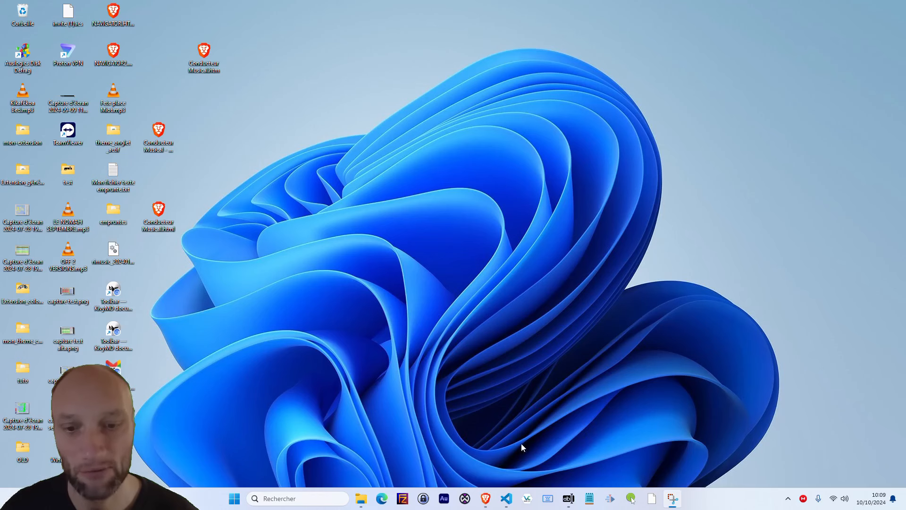
left_click(371, 494)
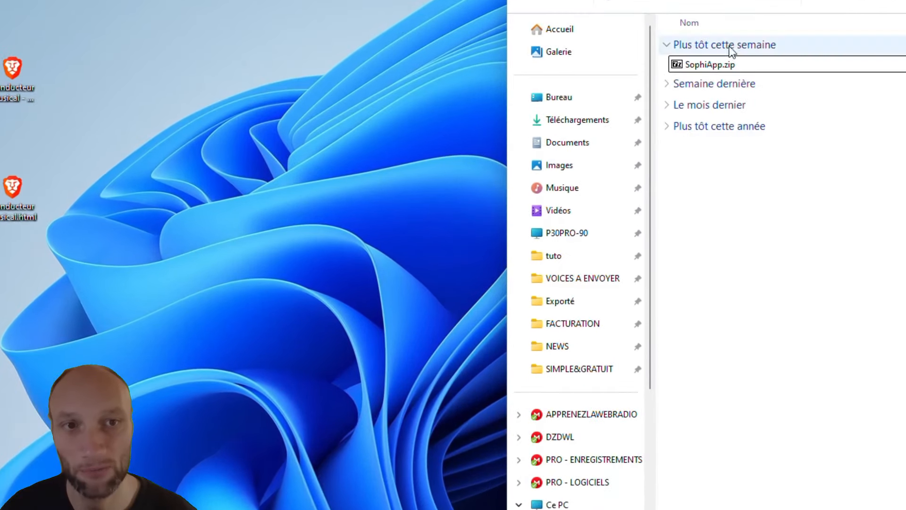
right_click(709, 70)
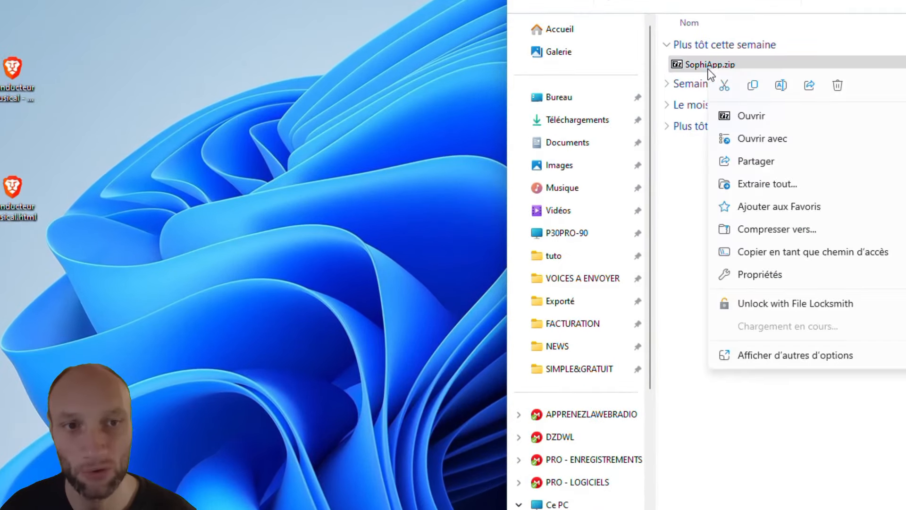
left_click(744, 117)
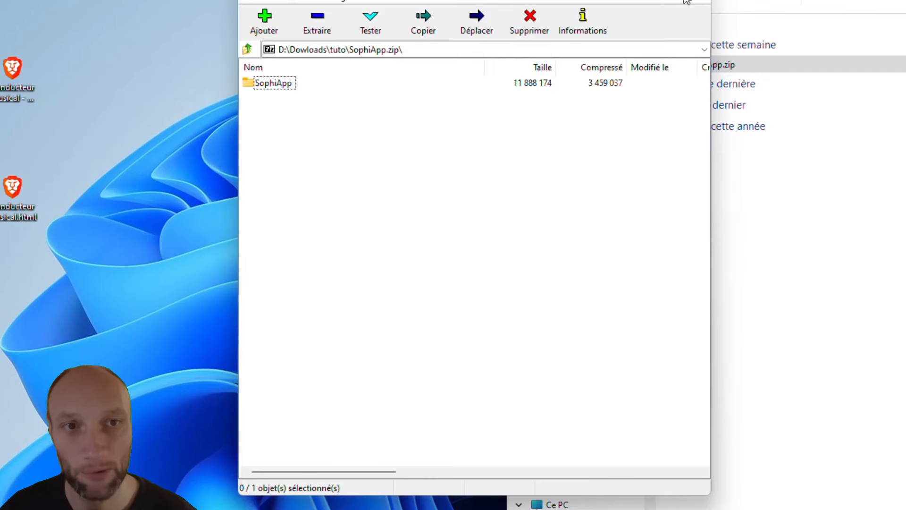
key("Escape")
- Extract all of SophiApp.zip into a SophiApp folder beside it and close the extra window that opens
right_click(707, 65)
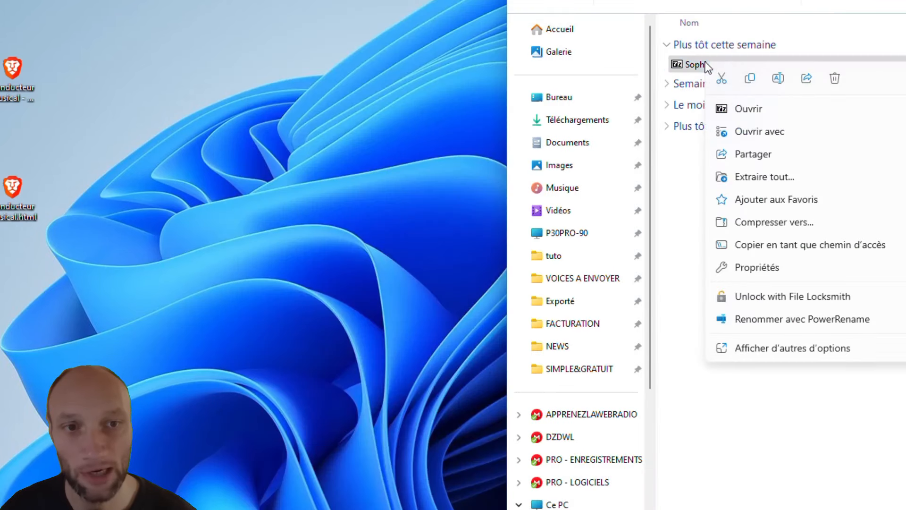
left_click(753, 177)
left_click(582, 380)
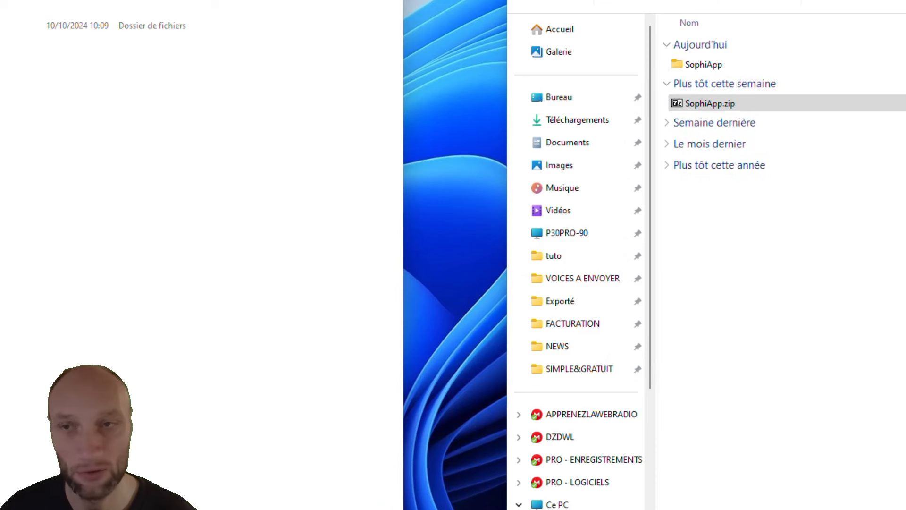
key("alt+F4")
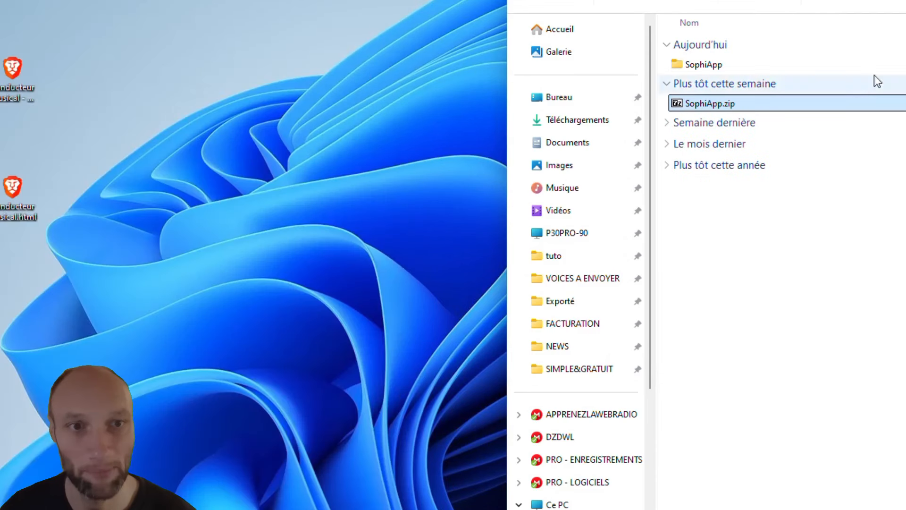
- Open the extracted SophiApp folder and the SophiApp subfolder inside it
left_click(708, 67)
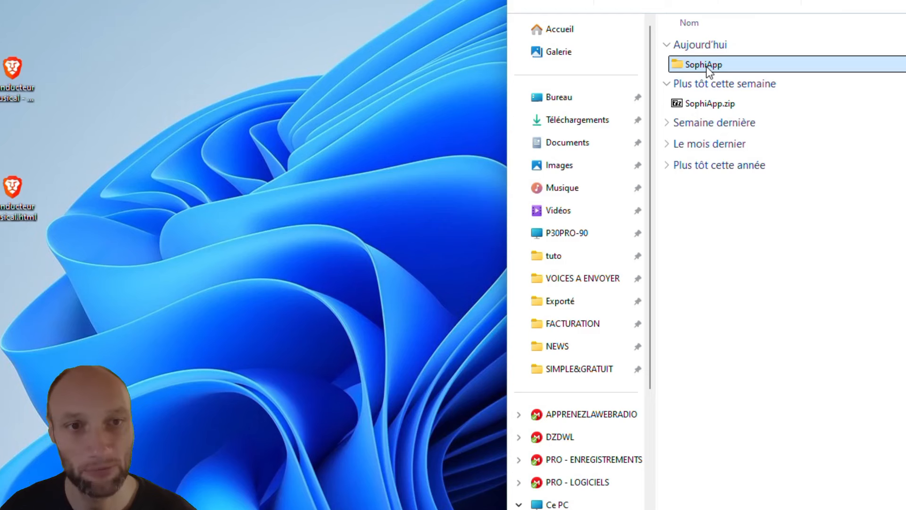
double_click(706, 66)
double_click(645, 113)
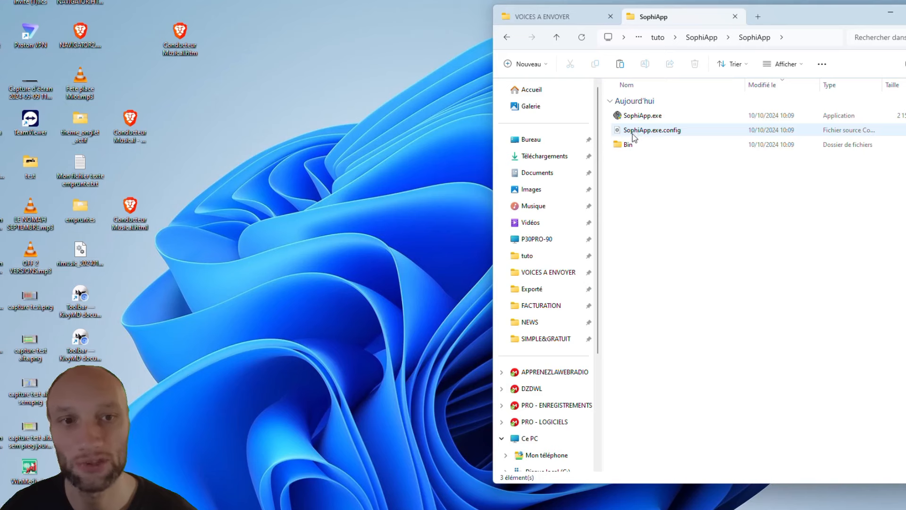
- Examine SophiApp.exe, its config file and the contents of the Bin folder, and return to the program folder
left_click(635, 121)
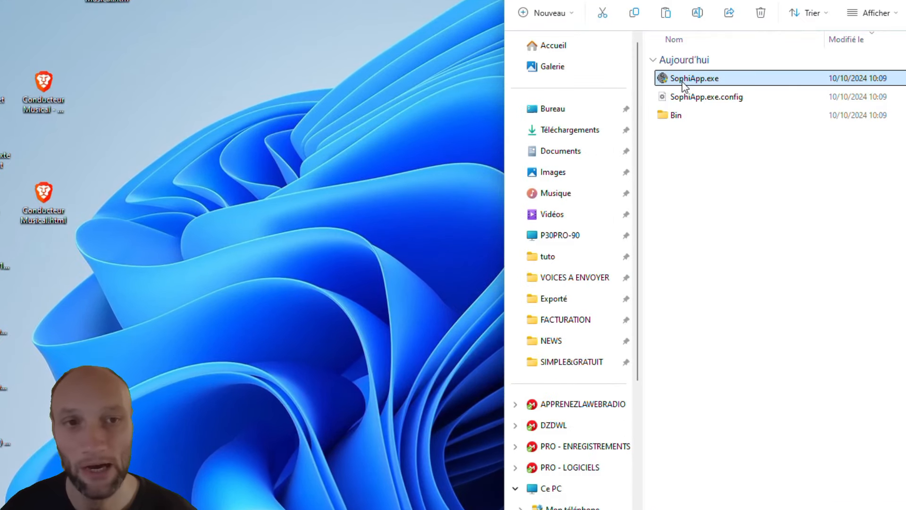
left_click(683, 102)
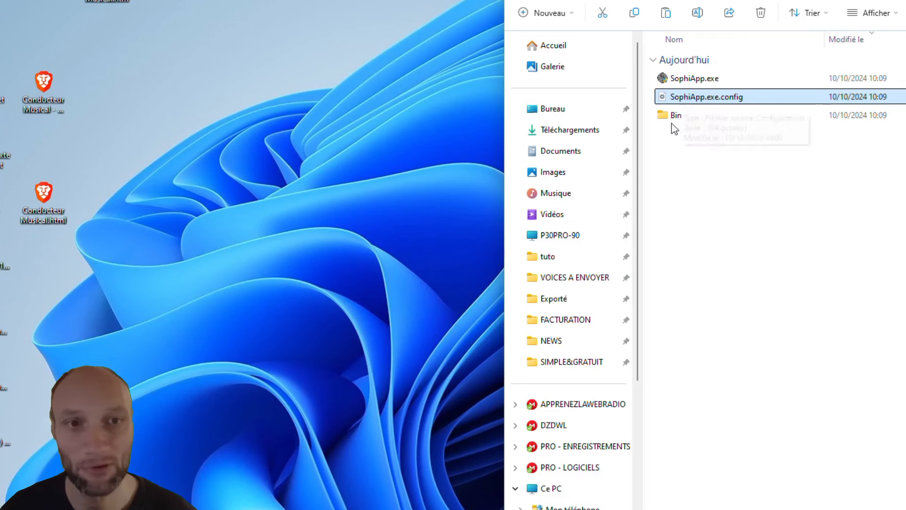
left_click(673, 116)
double_click(674, 117)
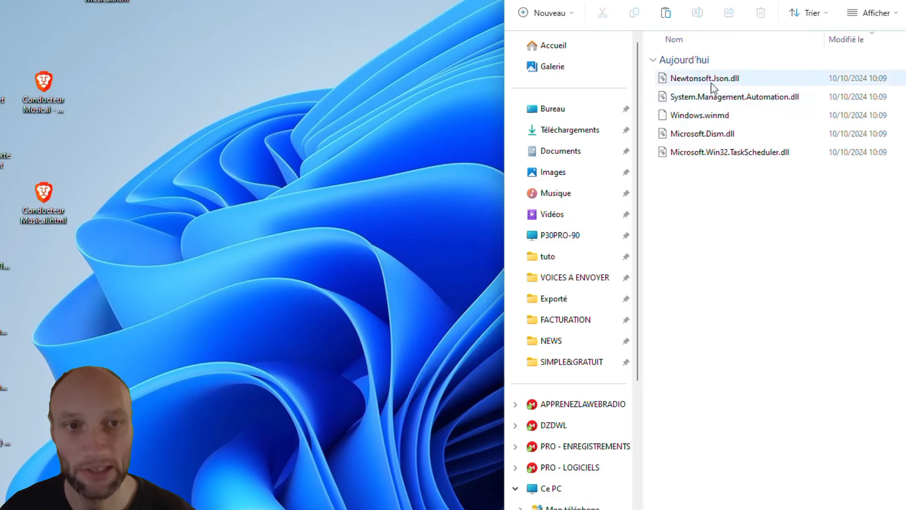
key("alt+Left")
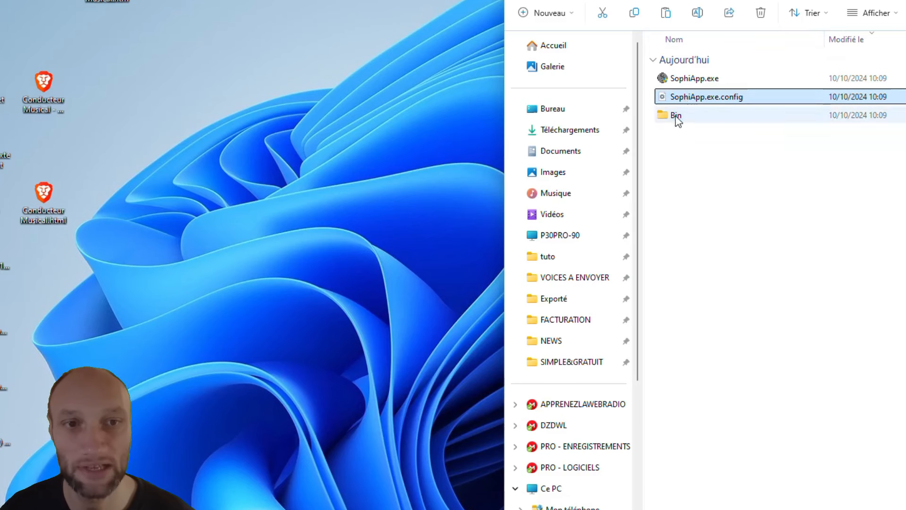
- Run SophiApp.exe as administrator and approve the elevation request
left_click(685, 81)
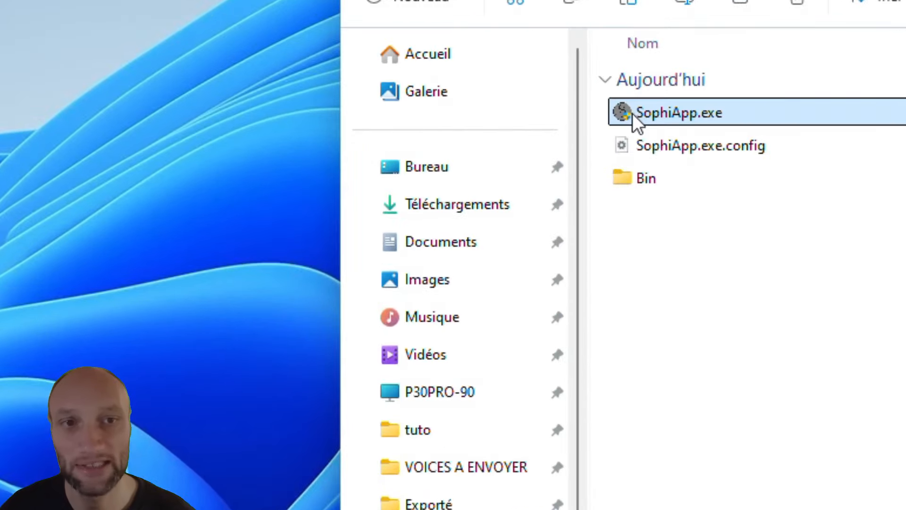
mouse_move(633, 119)
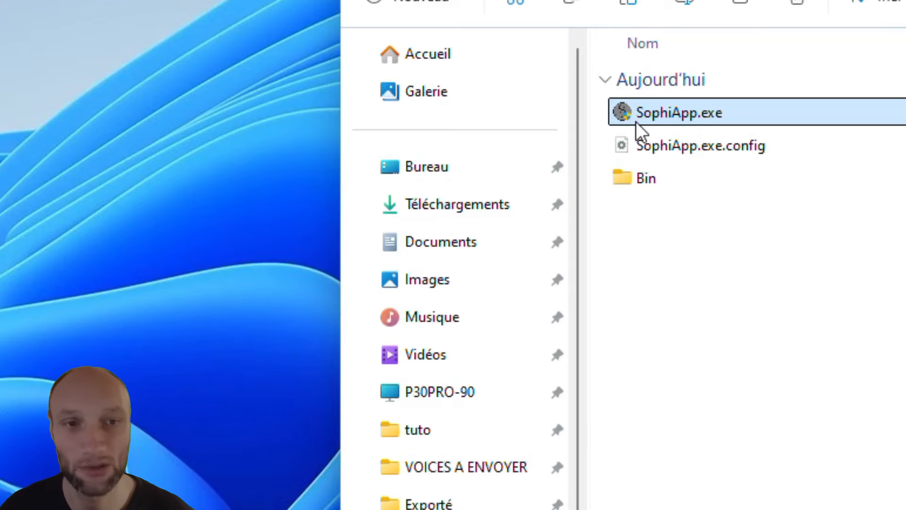
right_click(636, 121)
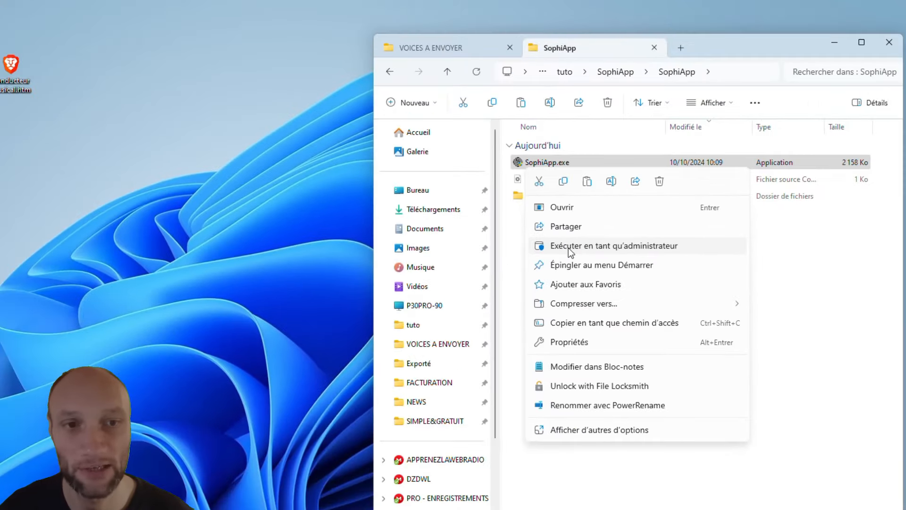
left_click(568, 247)
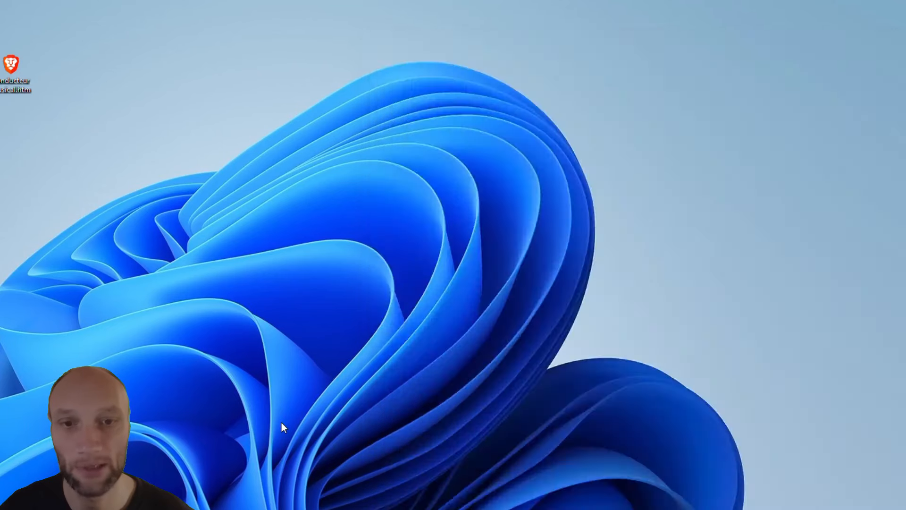
left_click(411, 326)
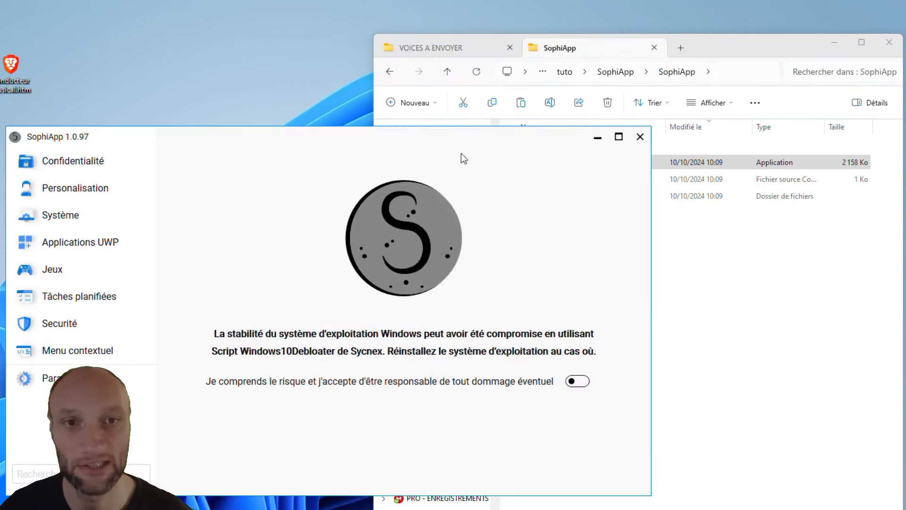
- Move the SophiApp window clear, minimize File Explorer, and accept the risk and responsibility for possible damage
left_click_drag(477, 142, 576, 114)
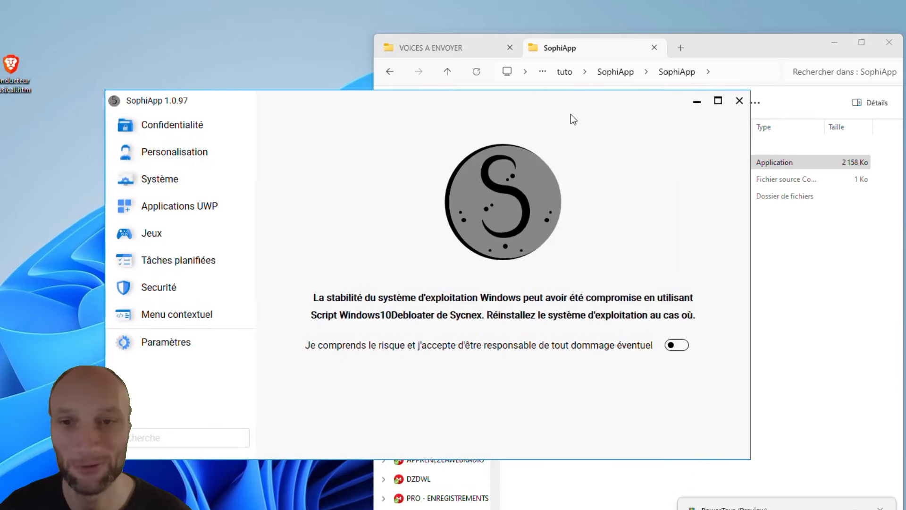
left_click(843, 45)
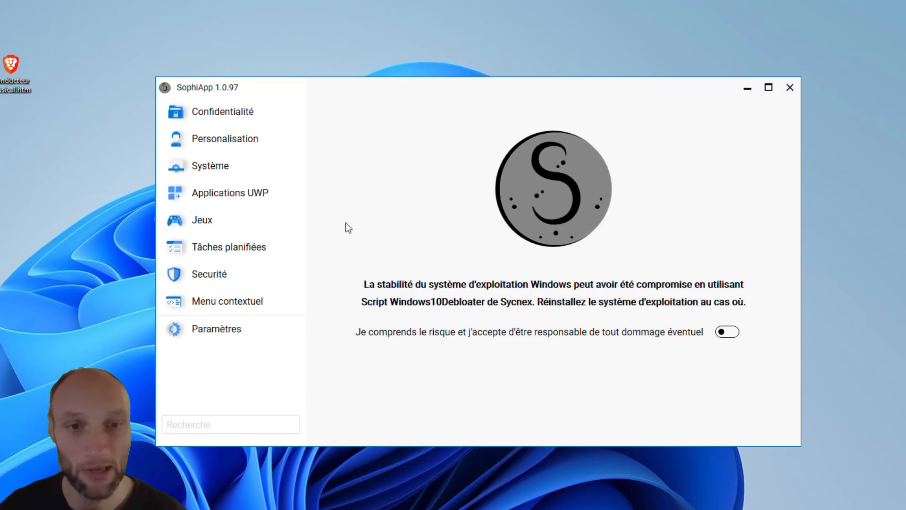
left_click(726, 334)
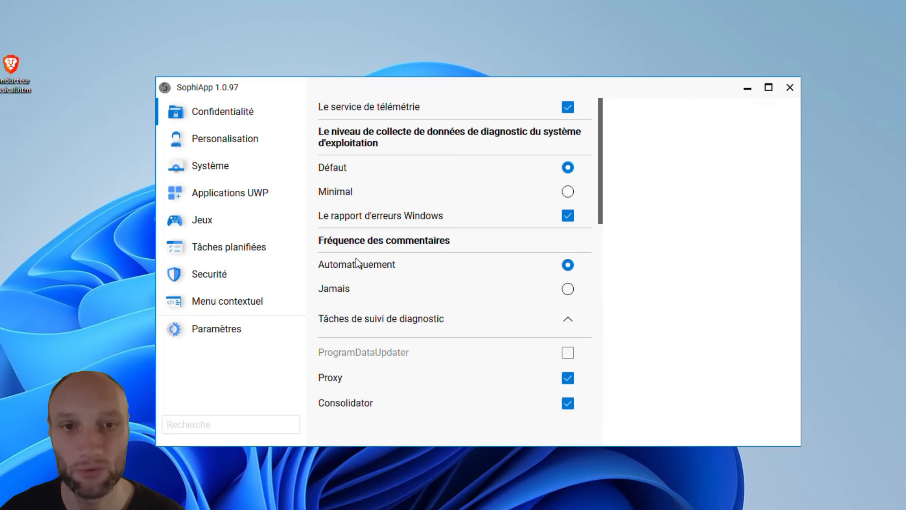
- Examine the privacy options for the telemetry service, diagnostic data collection level, Windows error reporting and feedback frequency
mouse_move(385, 147)
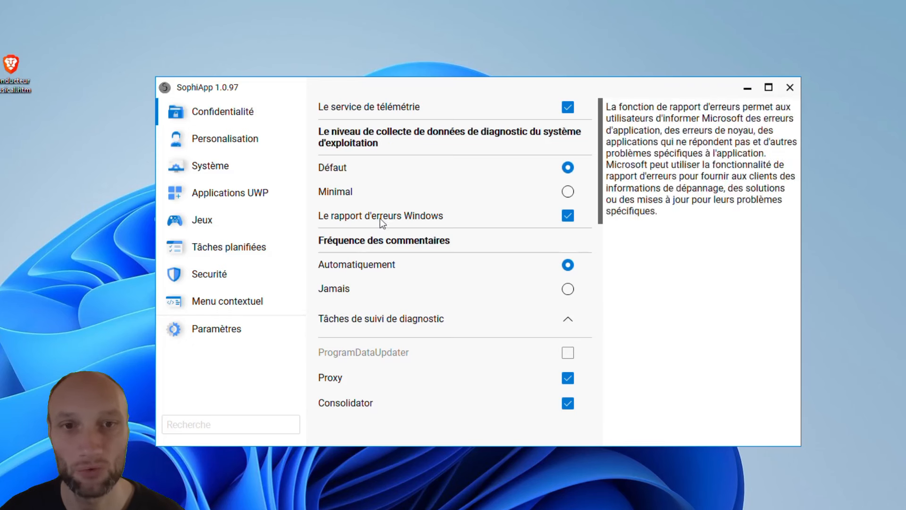
mouse_move(371, 238)
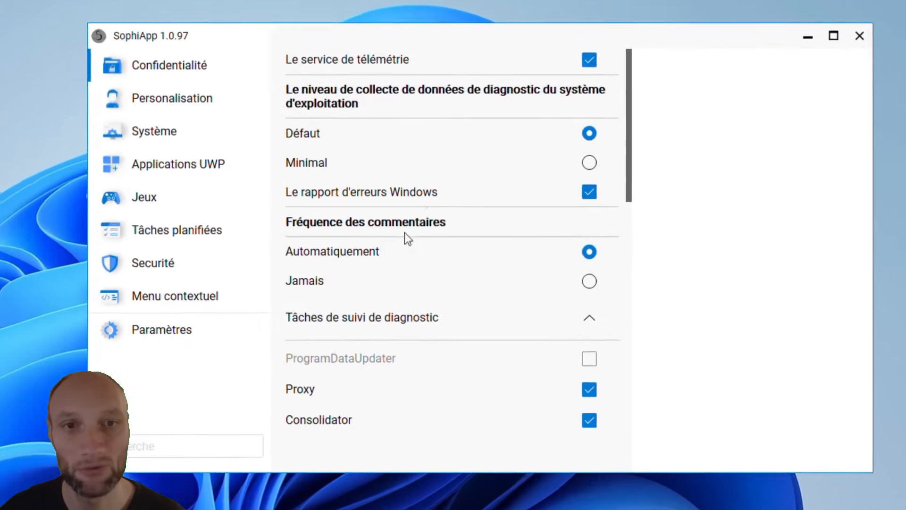
mouse_move(417, 89)
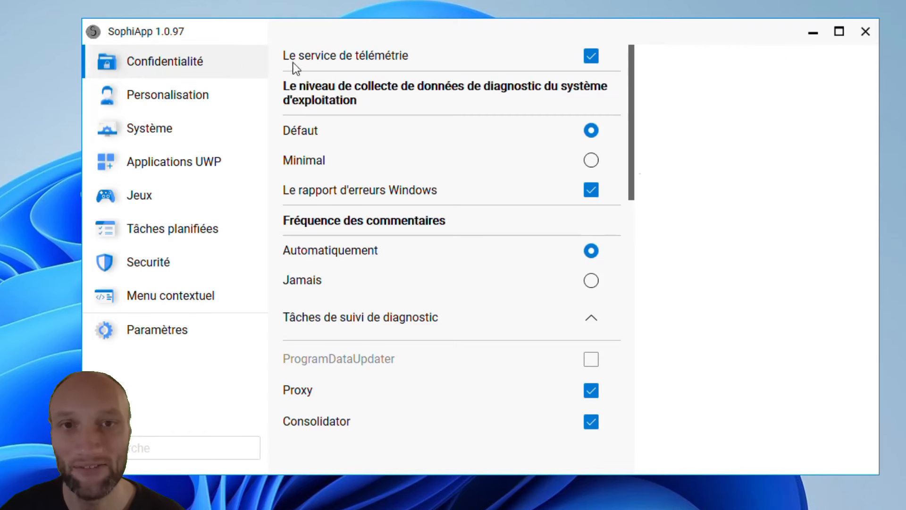
mouse_move(353, 61)
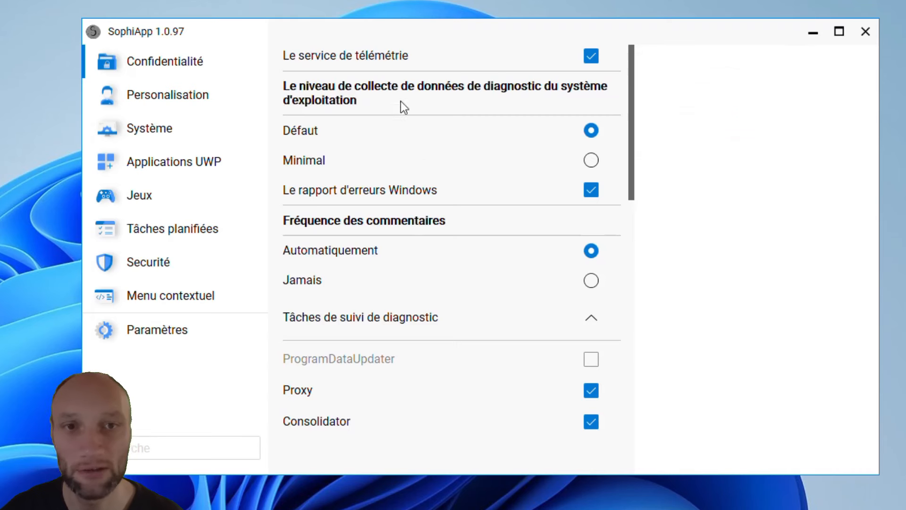
mouse_move(455, 56)
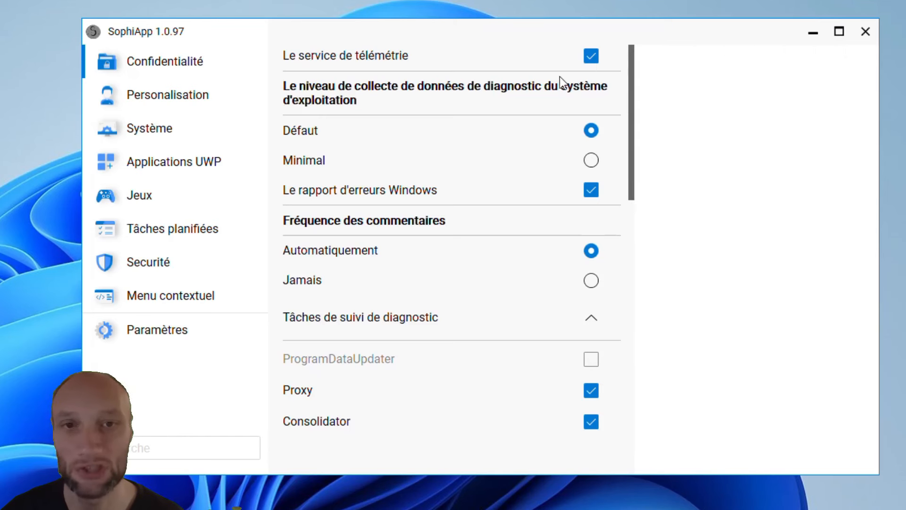
mouse_move(371, 91)
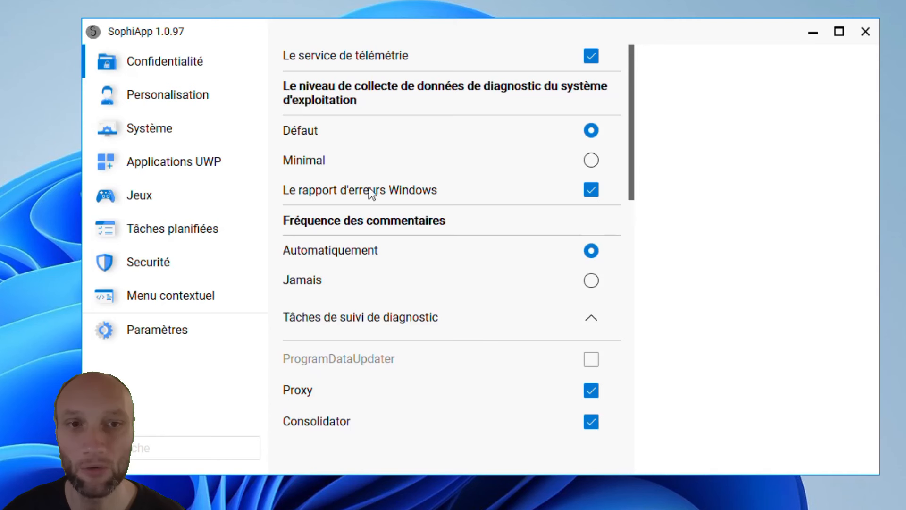
mouse_move(398, 198)
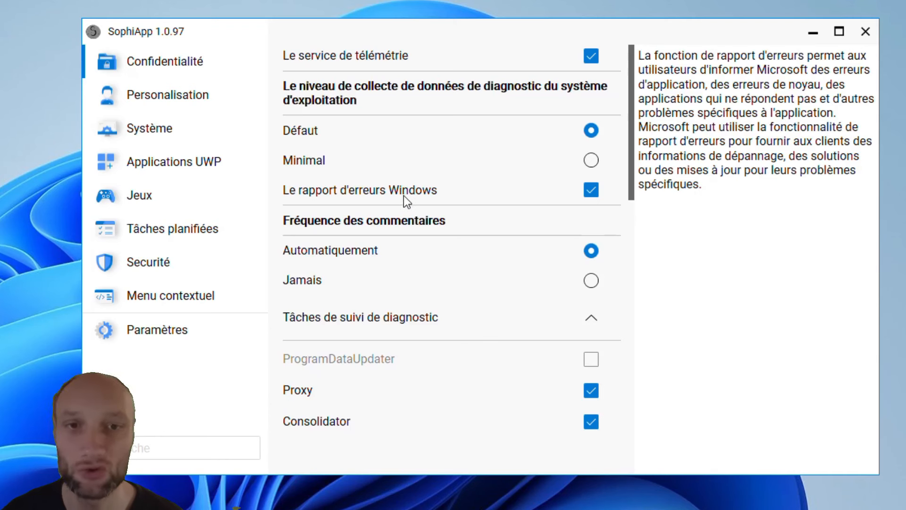
mouse_move(365, 228)
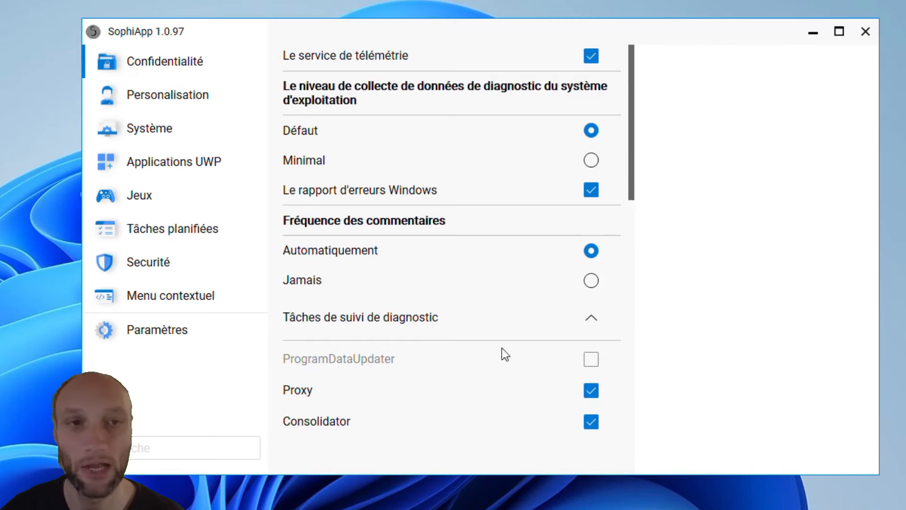
- Look through the diagnostic tracking tasks and remaining privacy options, glance at the Personalisation category, and return to Confidentialité
scroll(605, 214, "down", 10)
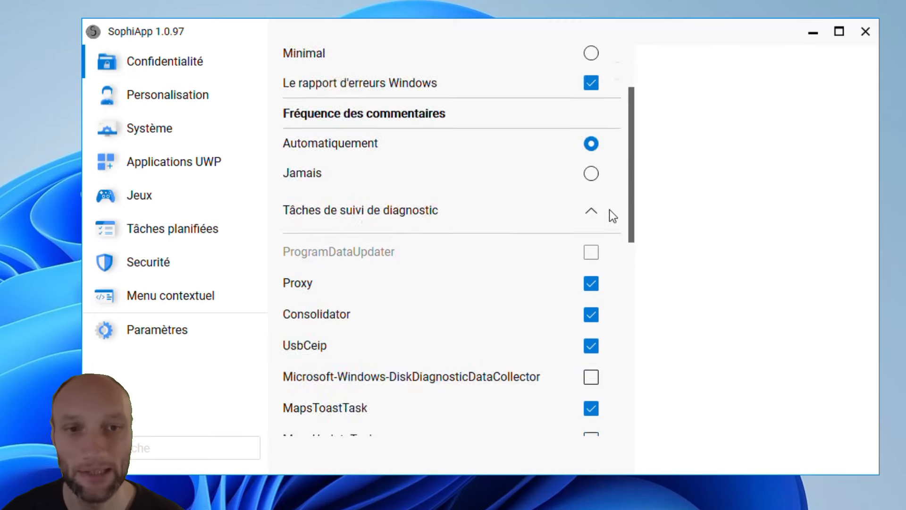
scroll(366, 263, "down", 2)
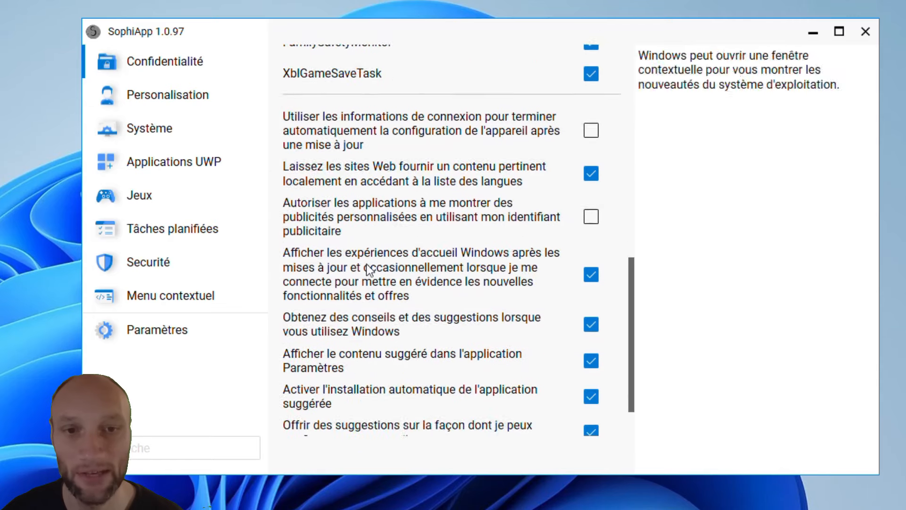
scroll(407, 330, "up", 6)
scroll(404, 325, "up", 5)
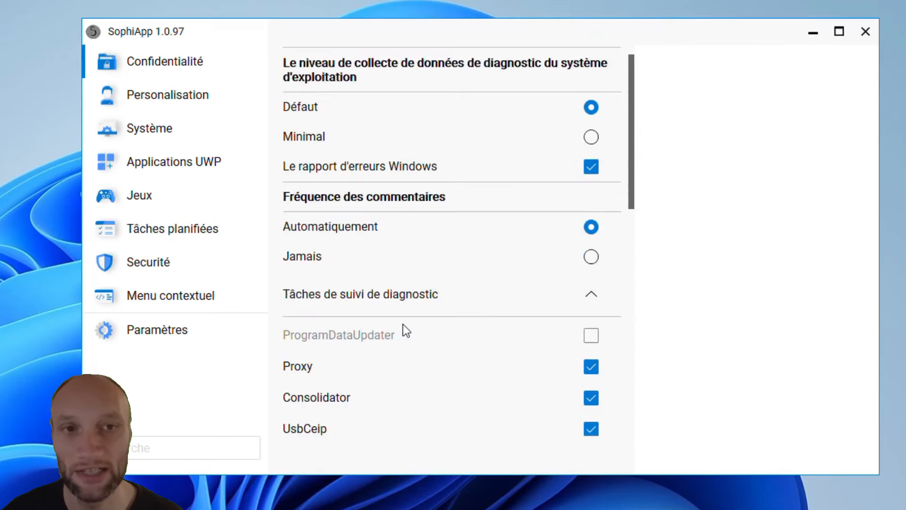
left_click(150, 98)
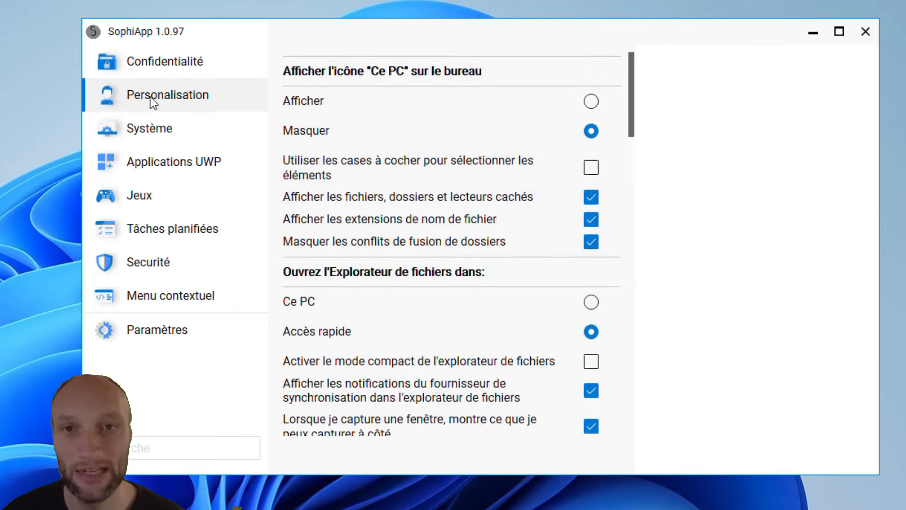
left_click(162, 61)
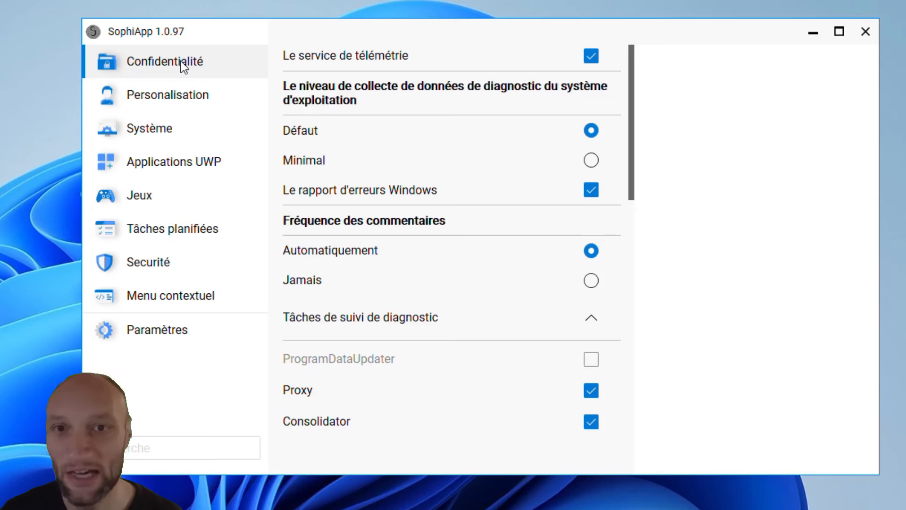
- Open the Personalisation category and compare its "Ce PC" icon and File Explorer options with the File Explorer window
left_click(180, 94)
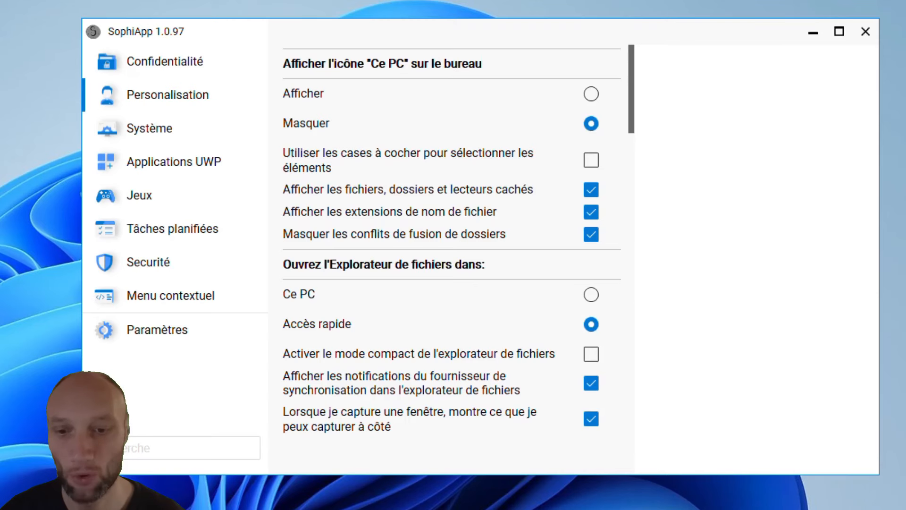
scroll(461, 494, "down", 5)
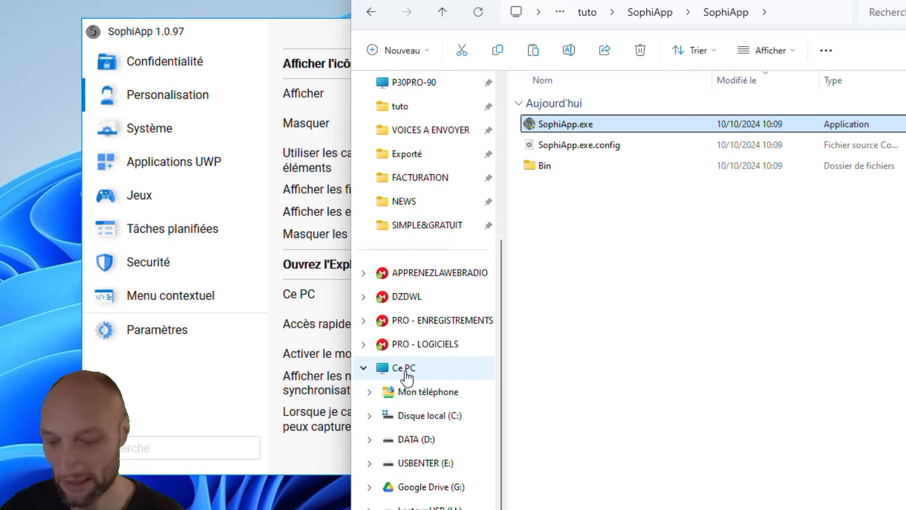
key("ctrl")
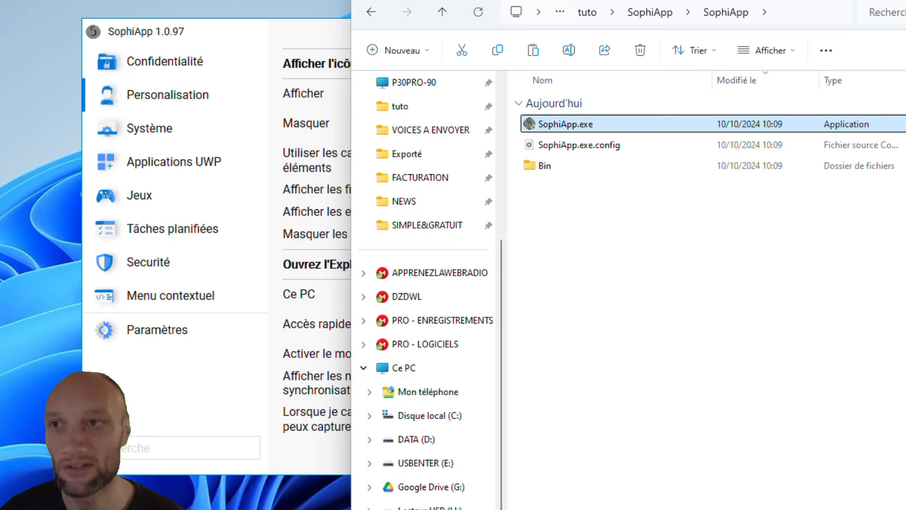
left_click(277, 32)
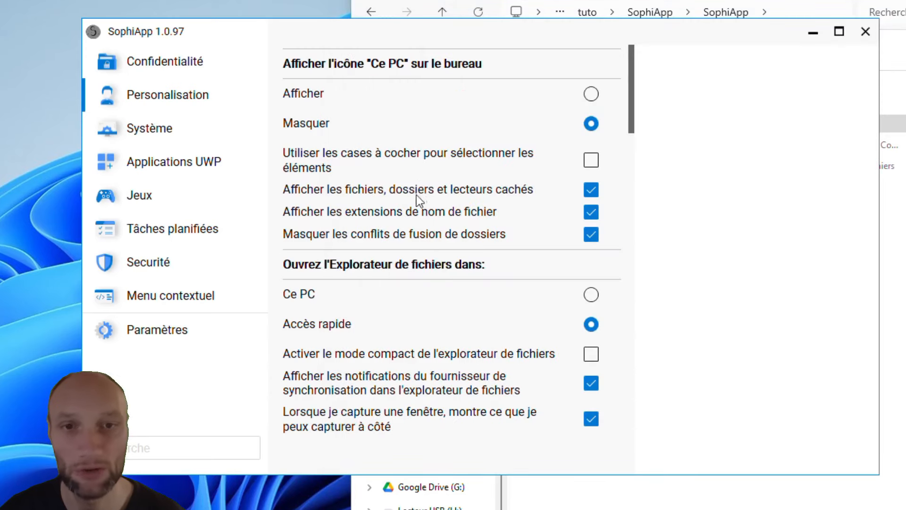
scroll(382, 261, "down", 3)
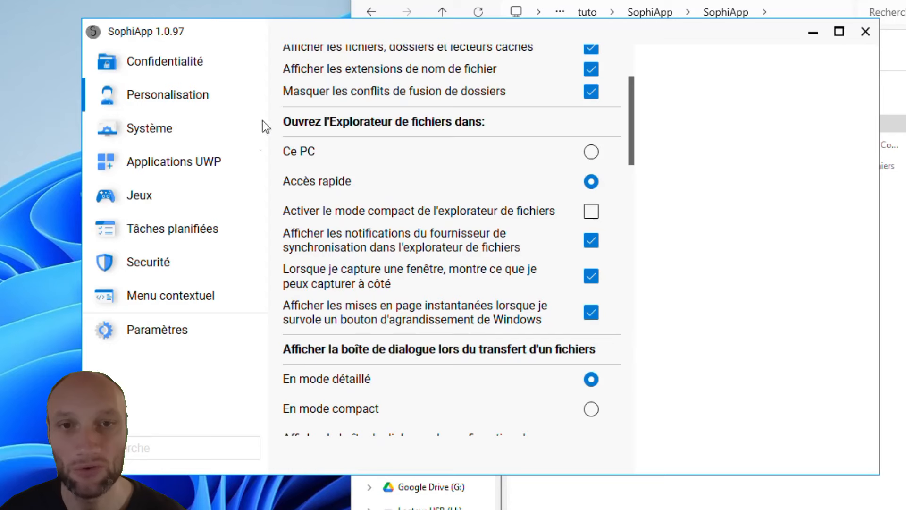
- Place the SophiApp window beside File Explorer and open a new File Explorer window to view its start location
key("alt+Tab")
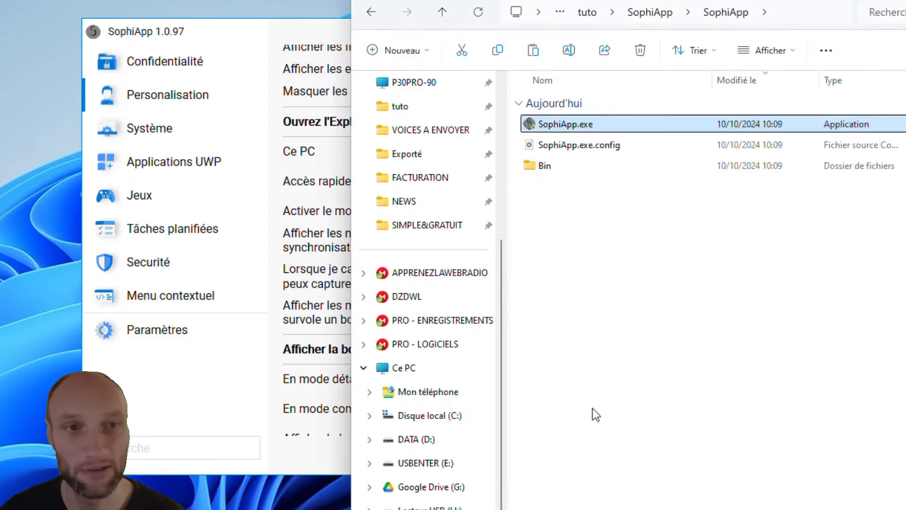
left_click_drag(259, 36, 13, 12)
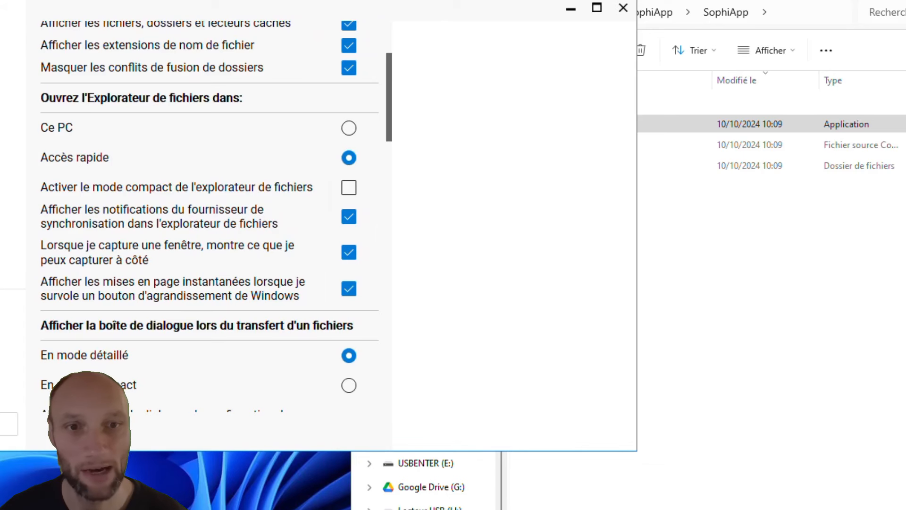
key("alt+Tab")
scroll(438, 120, "up", 5)
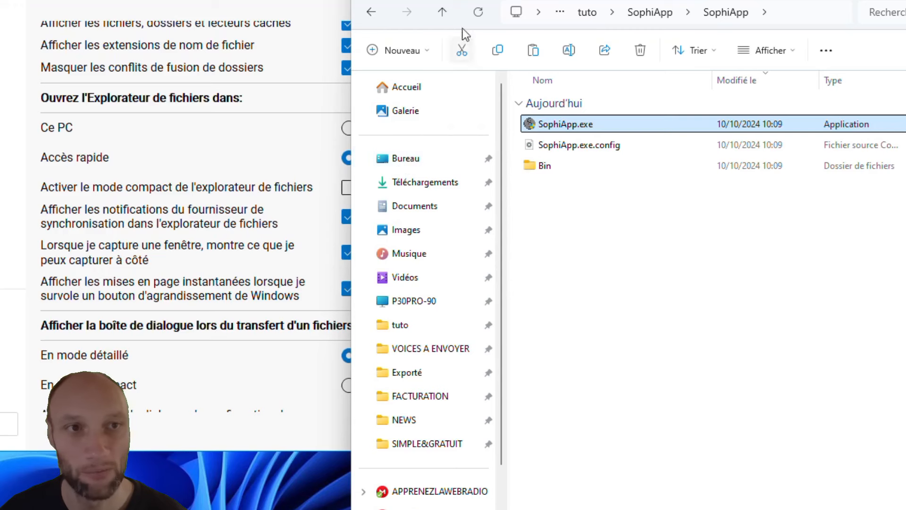
key("super+e")
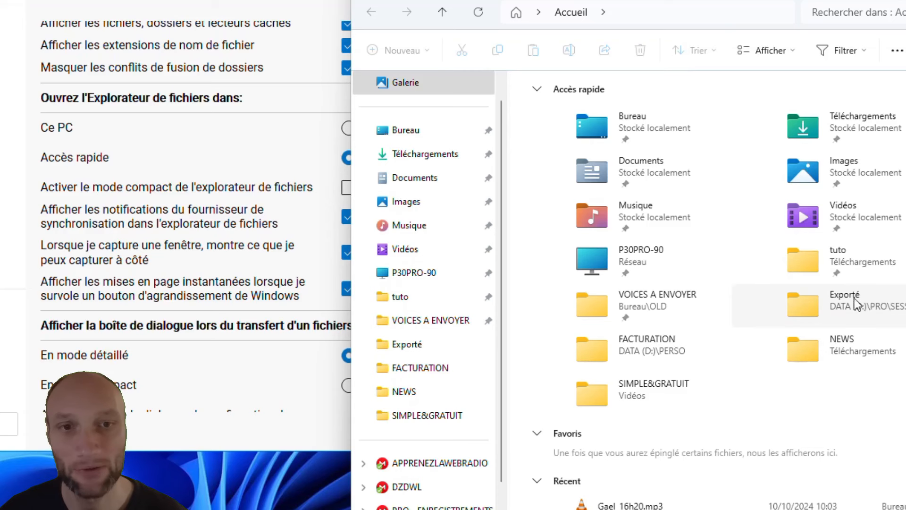
- Try setting File Explorer to open in Ce PC, and switch the option back to Accès rapide
left_click(198, 158)
left_click(349, 128)
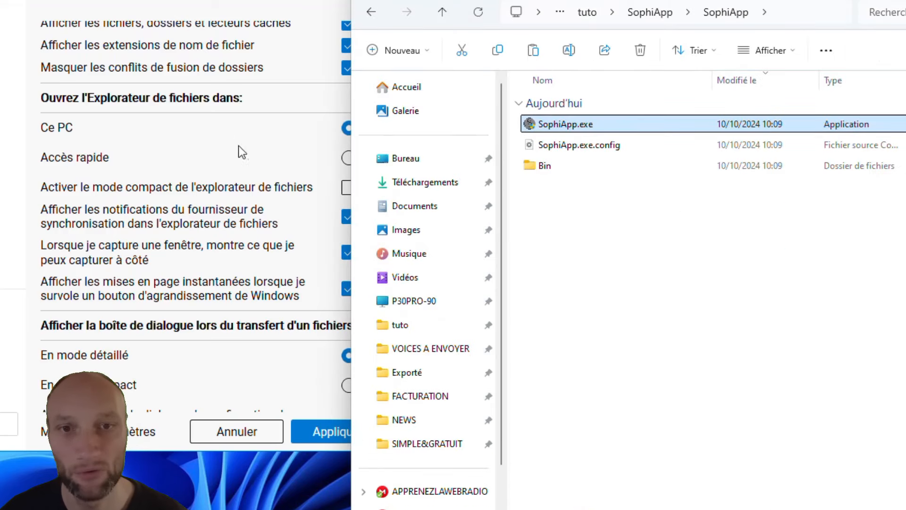
left_click(239, 145)
left_click(349, 158)
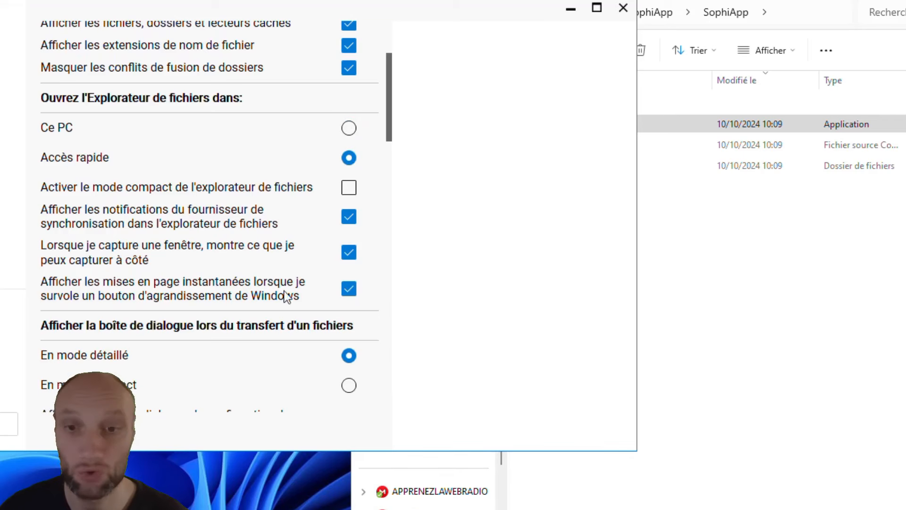
- Examine the remaining Personalisation options, covering file transfer dialogs, taskbar, control panel view, colour modes, wallpaper quality and Start layout
scroll(144, 245, "down", 1)
scroll(143, 244, "down", 5)
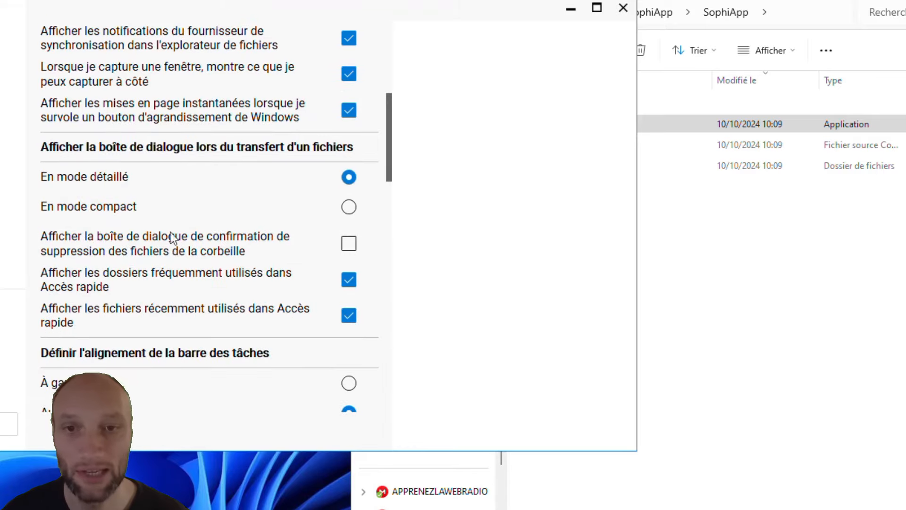
scroll(406, 194, "down", 1)
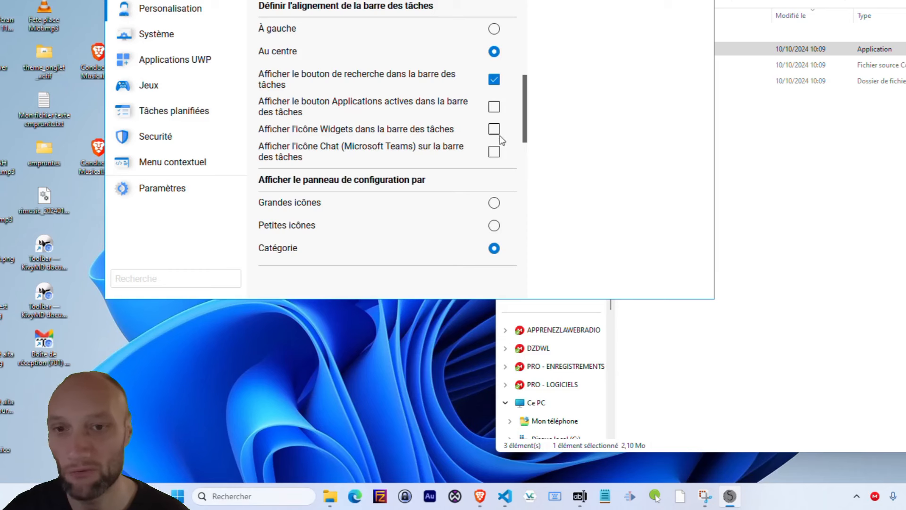
scroll(386, 197, "down", 1)
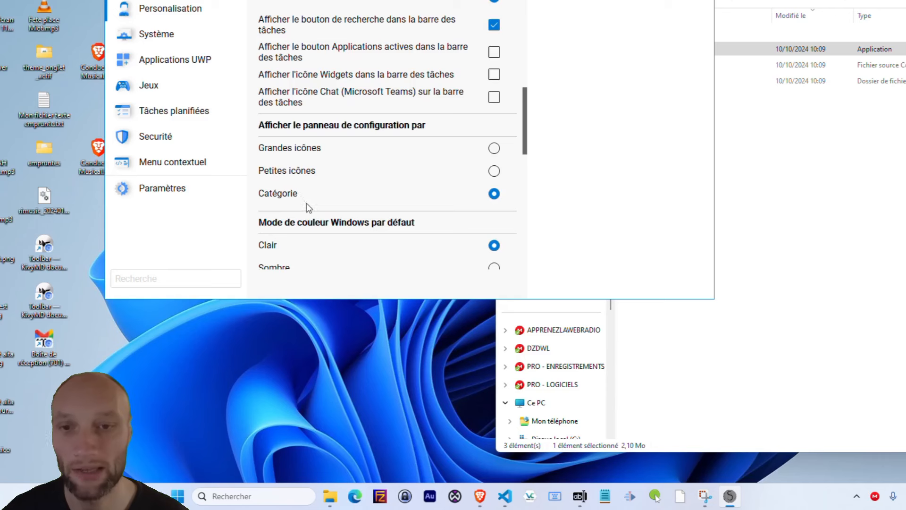
scroll(308, 204, "down", 1)
scroll(315, 203, "down", 2)
scroll(368, 180, "down", 2)
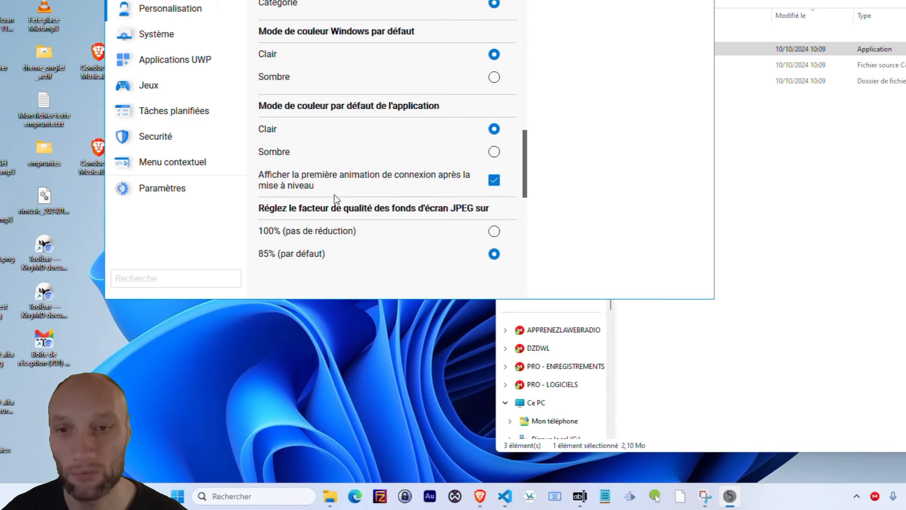
scroll(369, 165, "down", 4)
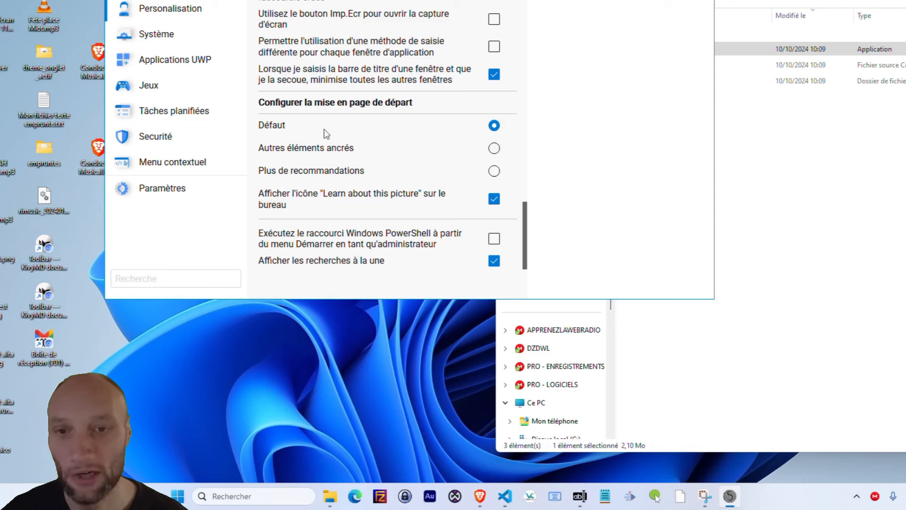
scroll(360, 136, "up", 1)
scroll(360, 140, "down", 1)
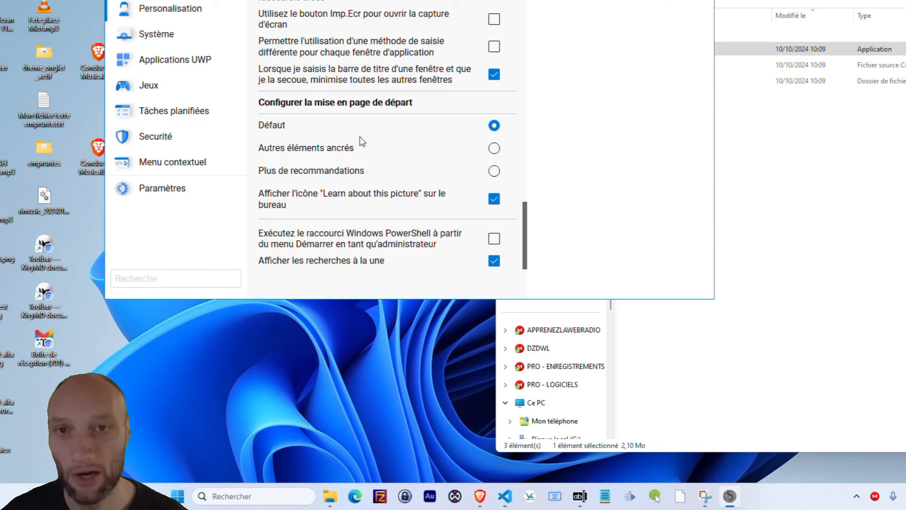
scroll(363, 141, "up", 2)
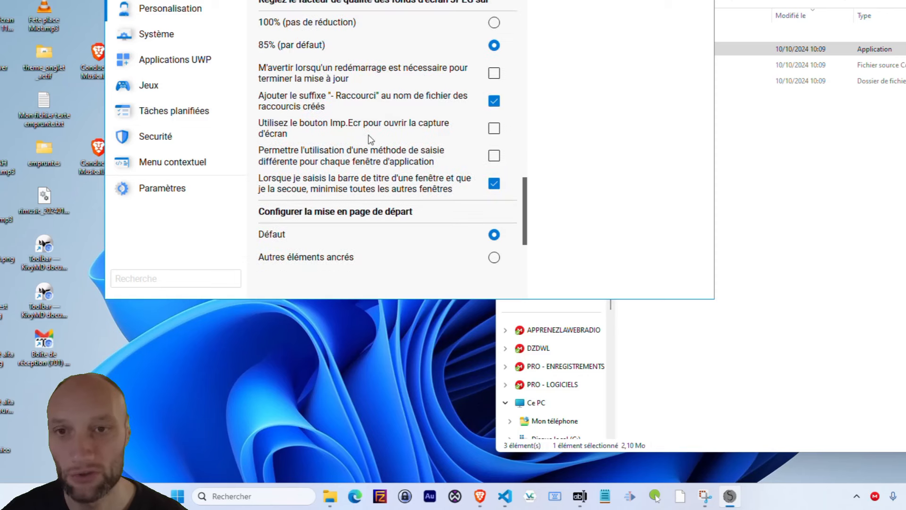
- Open the Système category and look through its options, from Assistant Stockage and power mode to OneDrive and the Visual C++ packages
left_click(151, 38)
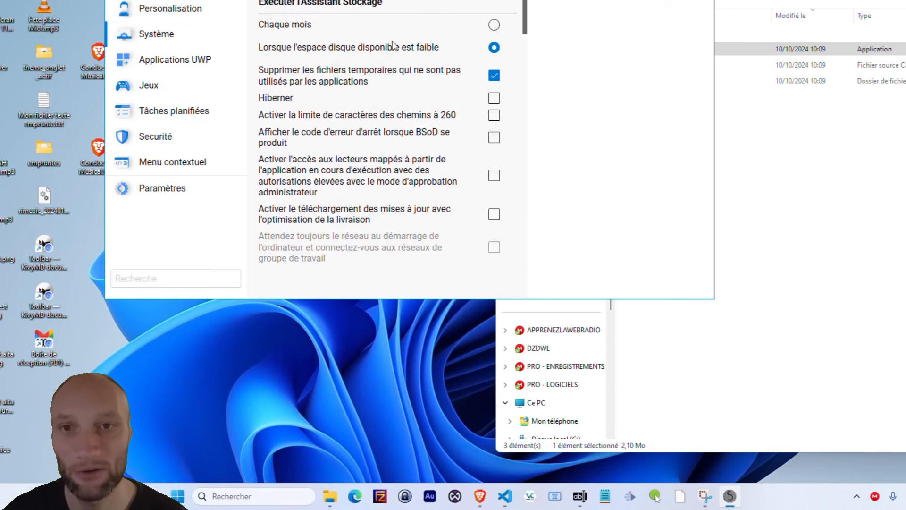
mouse_move(361, 2)
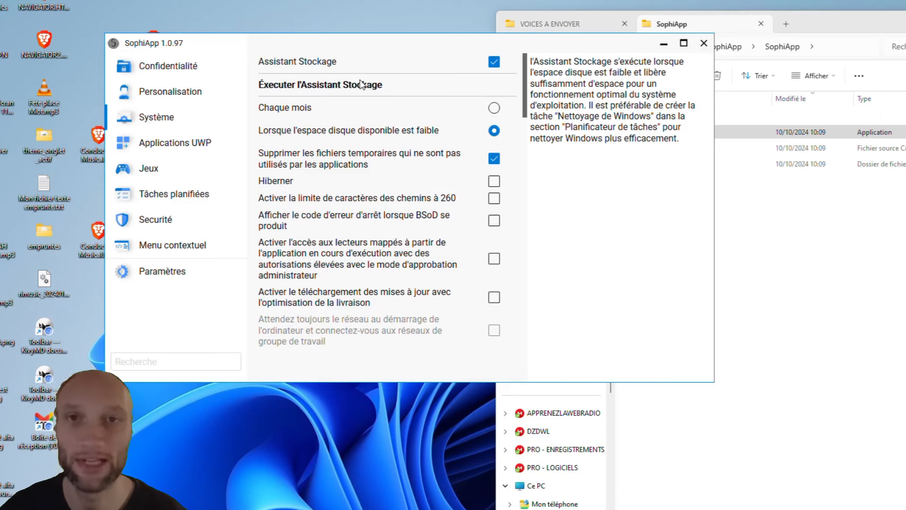
scroll(380, 170, "down", 6)
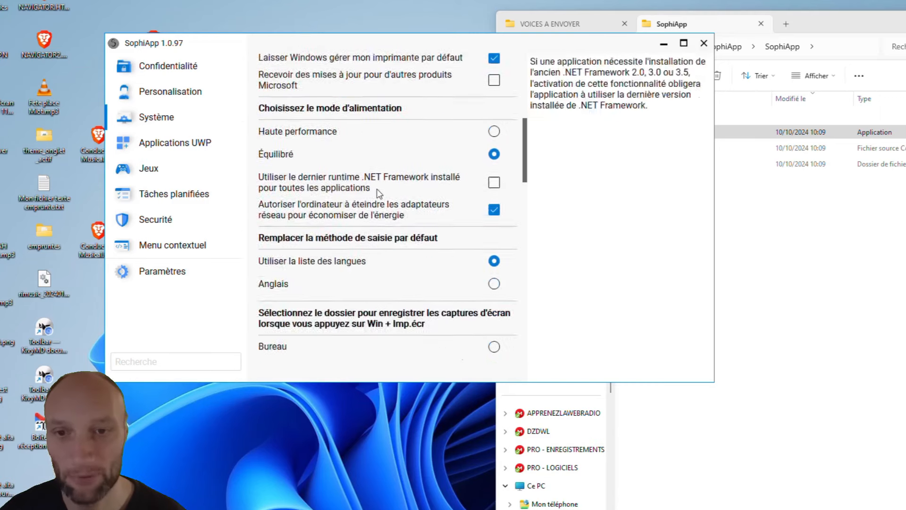
scroll(378, 191, "down", 10)
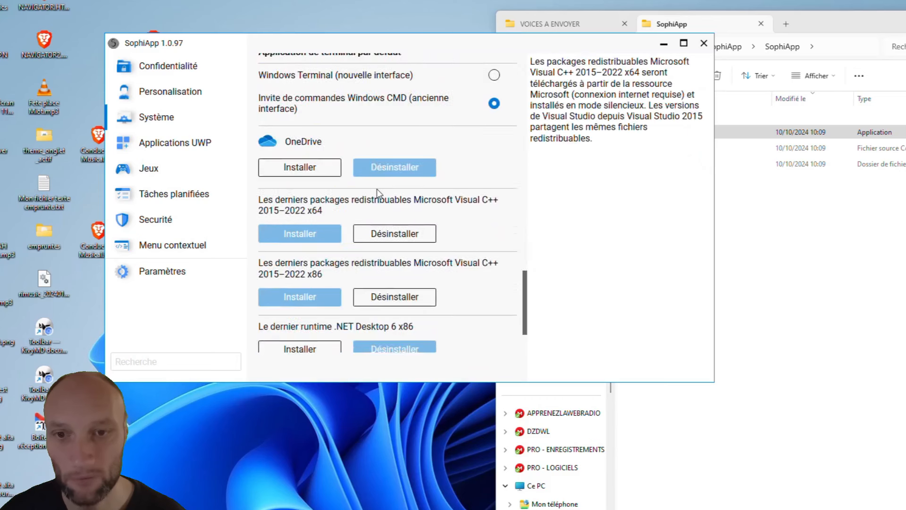
- Check the last Système options, the .NET Desktop 6 runtimes and the proxy setting, and return to the start of the category
scroll(377, 189, "down", 2)
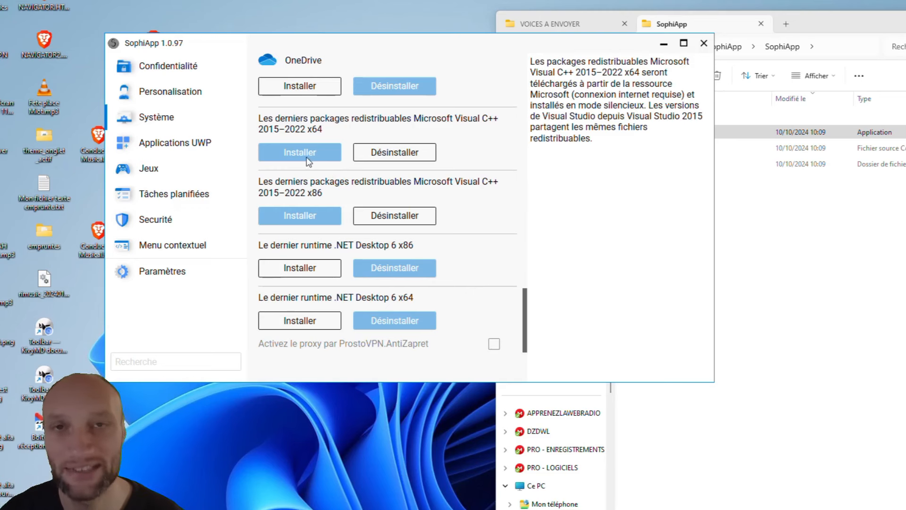
scroll(307, 163, "up", 2)
scroll(307, 165, "up", 15)
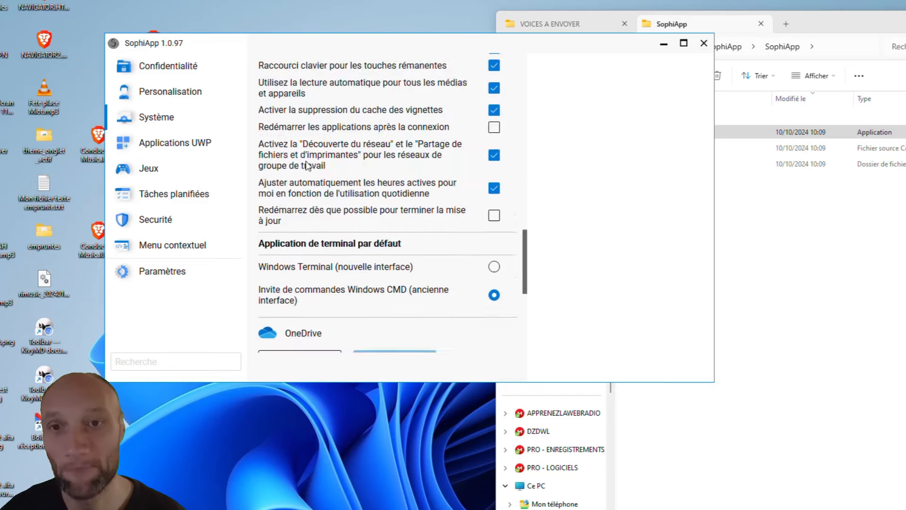
scroll(307, 163, "up", 10)
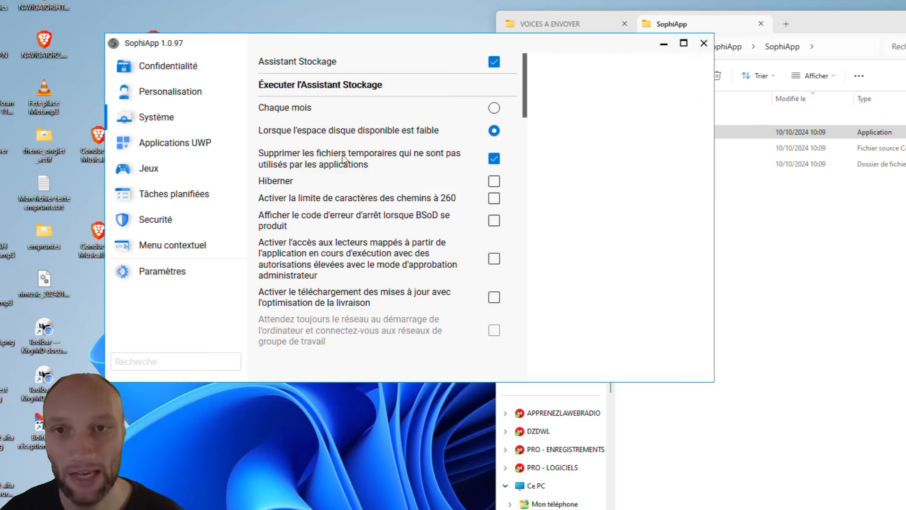
- Review the Système options again, covering default printer, power mode, input method, screenshot folder, recommended troubleshooting and keyboard locks
scroll(350, 149, "down", 2)
scroll(350, 149, "down", 2)
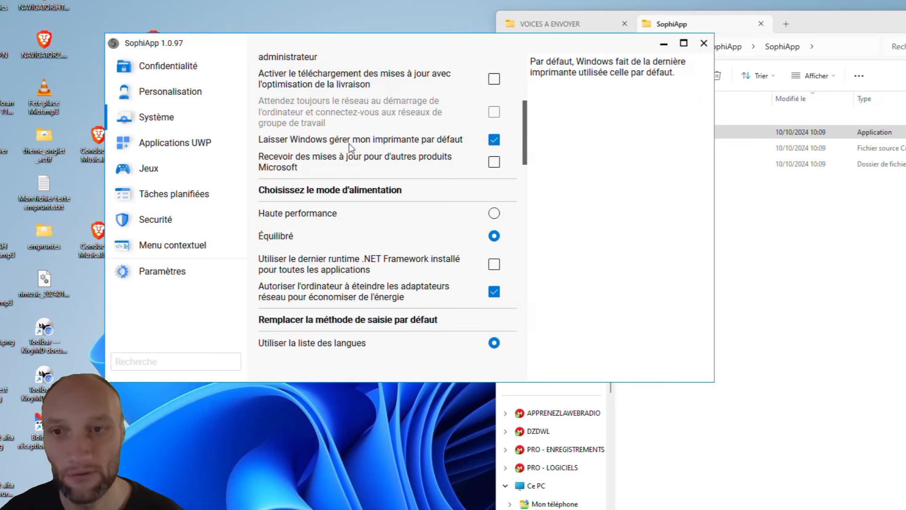
scroll(350, 149, "down", 3)
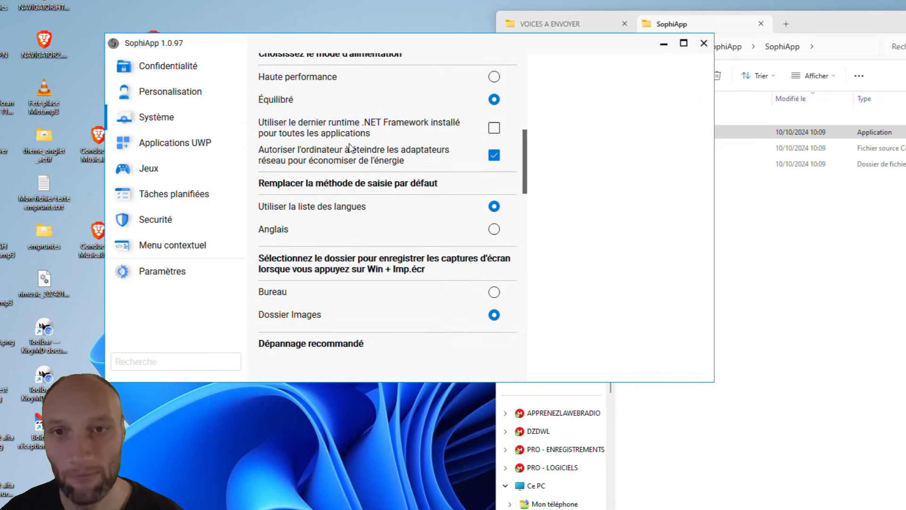
scroll(350, 148, "up", 2)
scroll(342, 154, "down", 2)
scroll(342, 154, "up", 2)
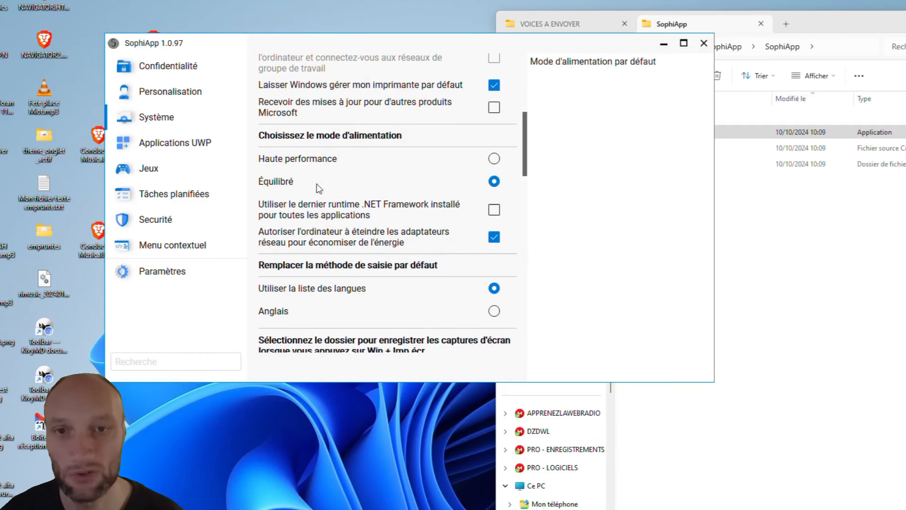
scroll(345, 253, "down", 1)
scroll(344, 253, "down", 2)
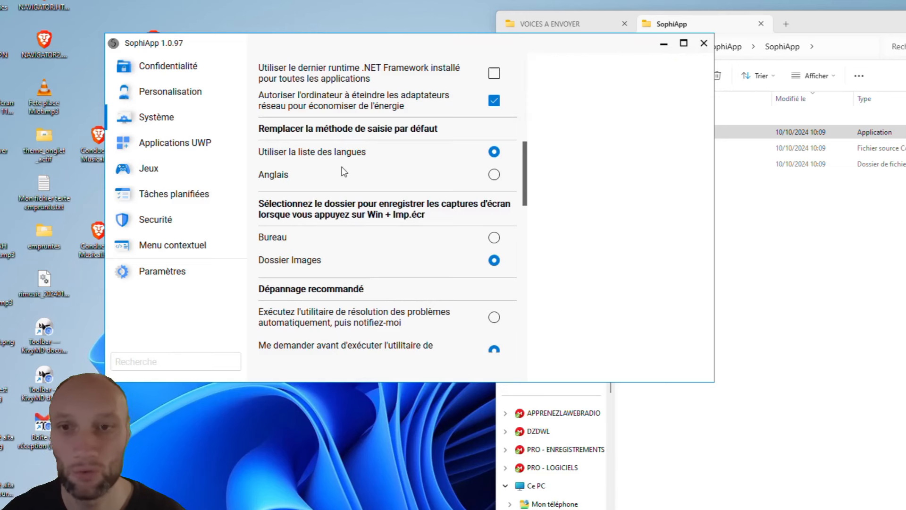
scroll(336, 182, "down", 1)
mouse_move(338, 193)
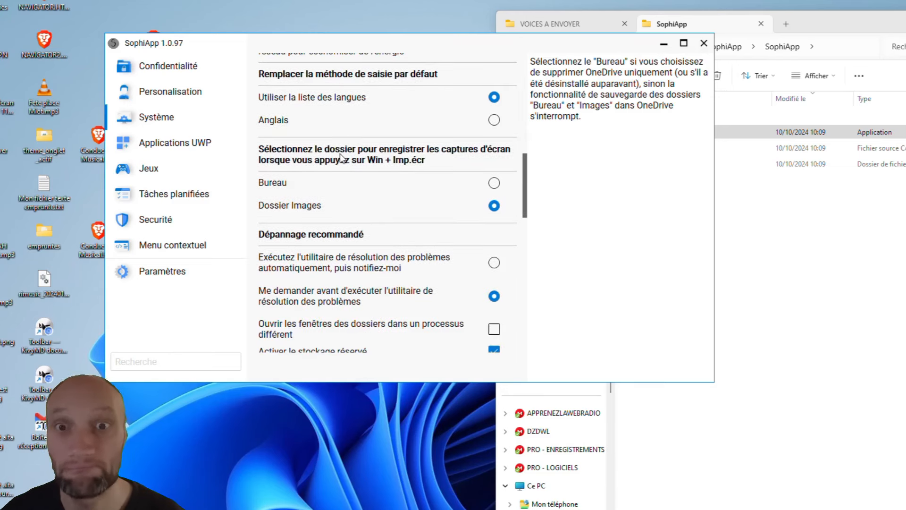
scroll(338, 163, "down", 1)
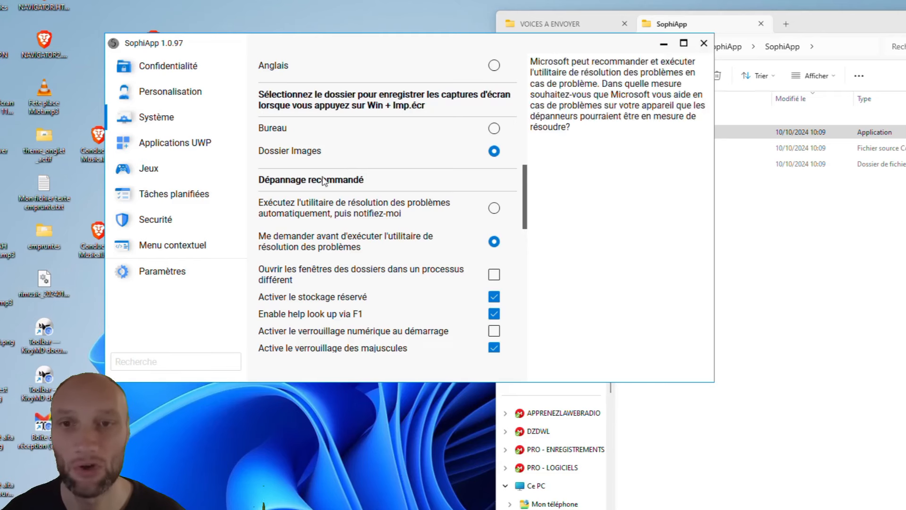
scroll(363, 201, "down", 3)
scroll(362, 201, "down", 2)
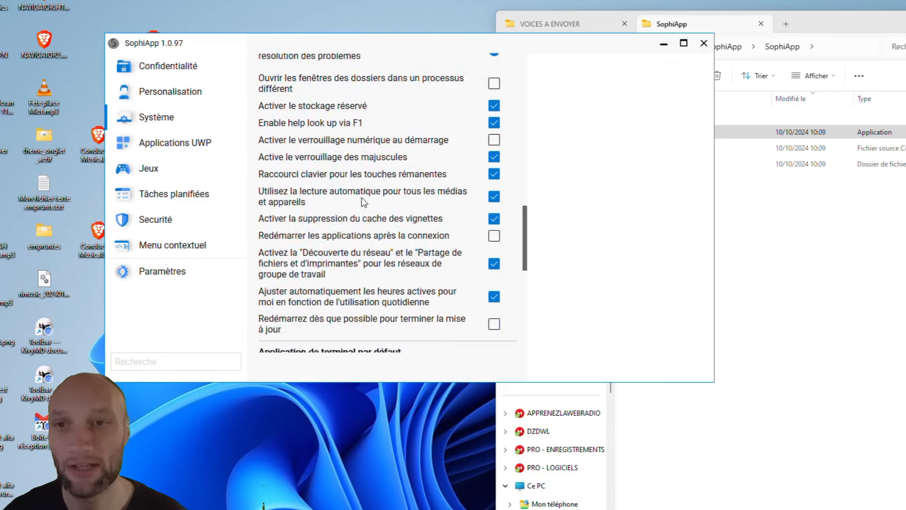
- Open the Applications UWP category and look through the app list down to the HEVC codec and Cortana startup options
left_click(177, 141)
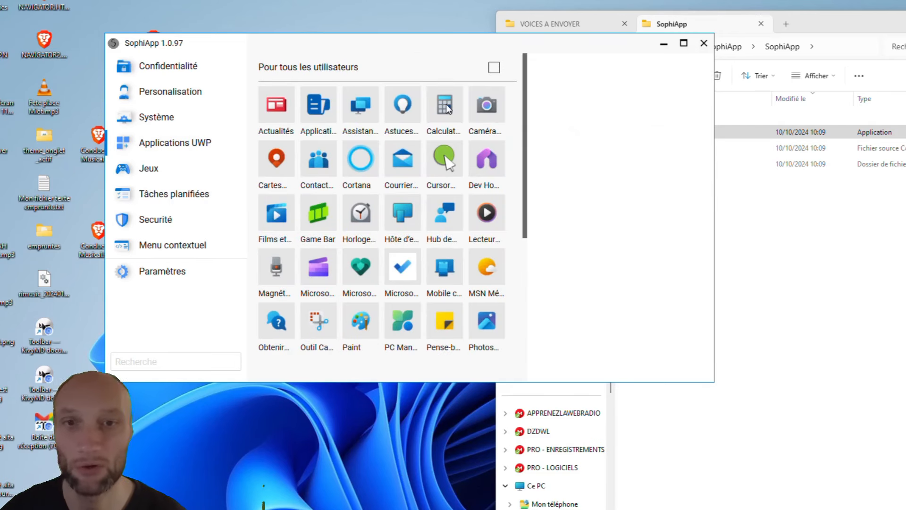
scroll(409, 283, "down", 3)
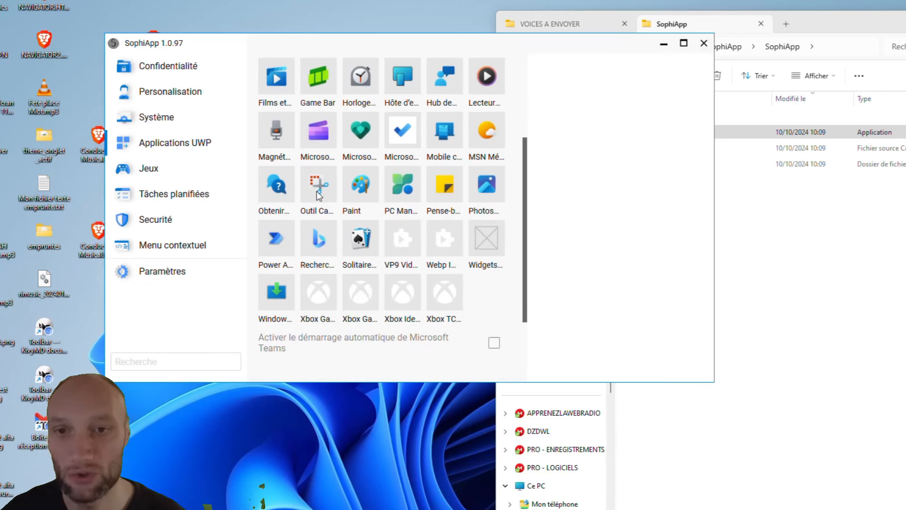
scroll(342, 312, "down", 2)
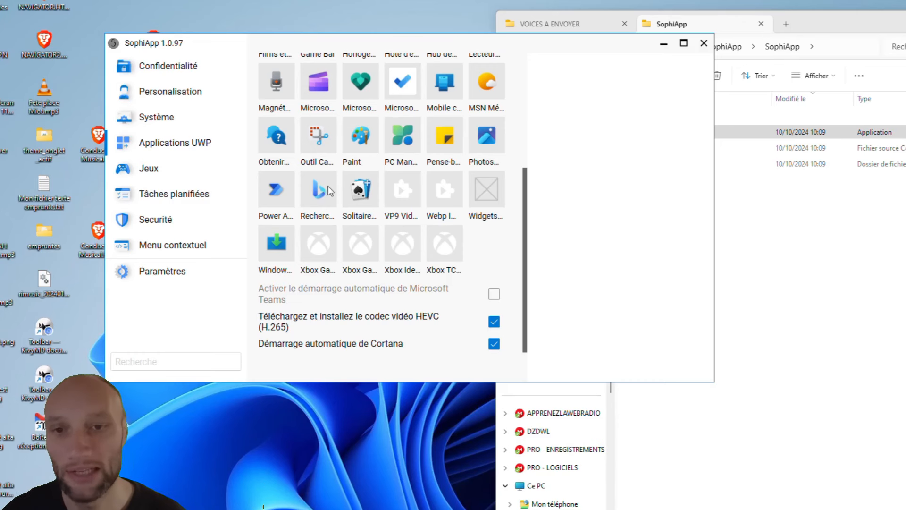
- Try marking the Solitaire, VP9 and Webp apps in the UWP list, and clear the three selections again
left_click(361, 194)
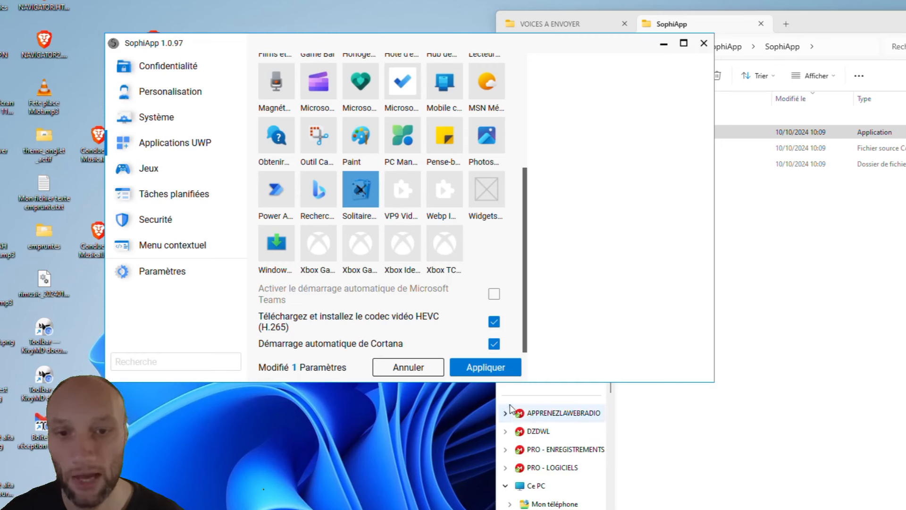
left_click(393, 203)
left_click(435, 191)
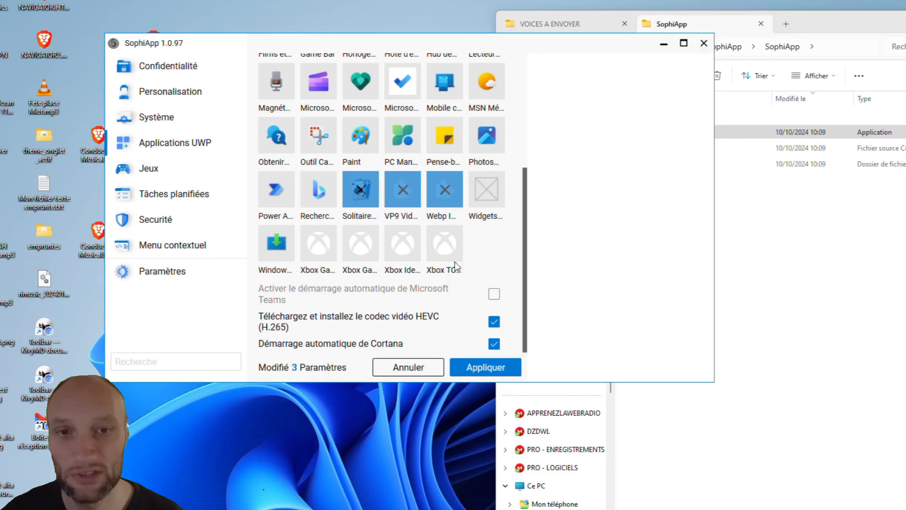
left_click(445, 188)
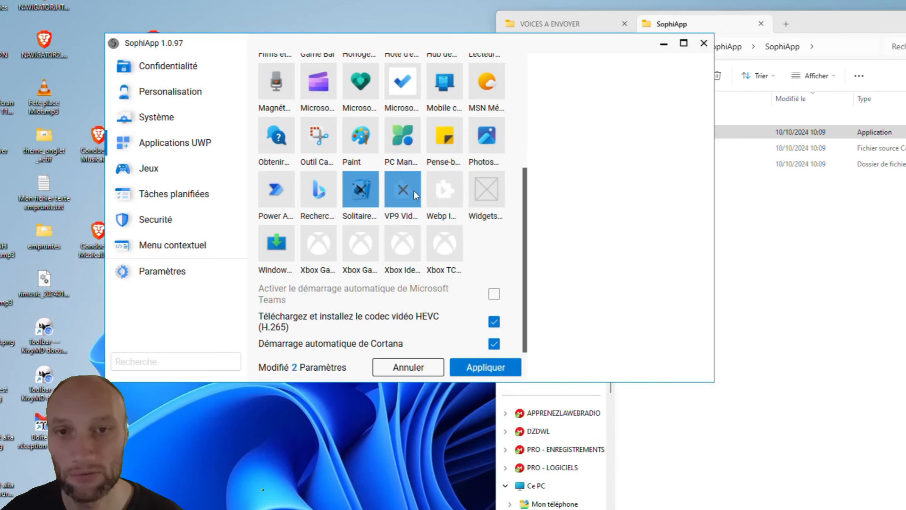
left_click(367, 196)
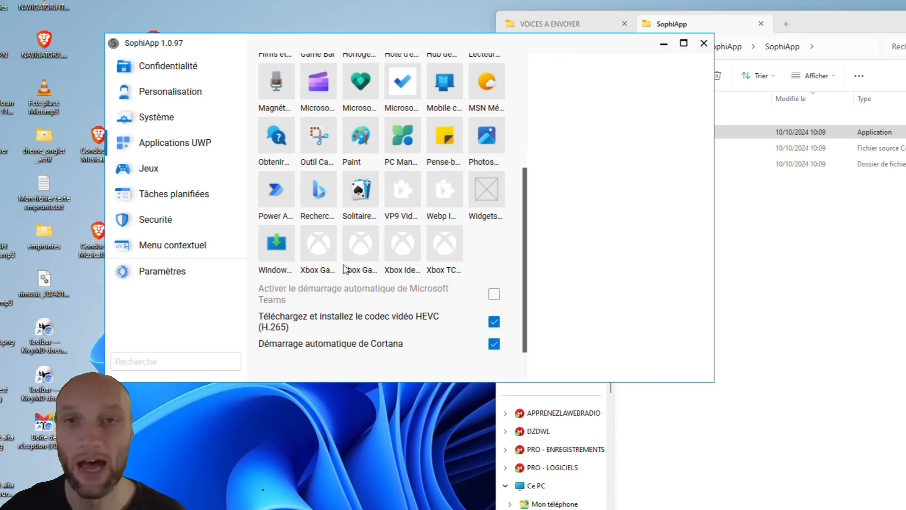
- Look over the whole list of UWP apps once more, including the Xbox components
scroll(347, 267, "up", 5)
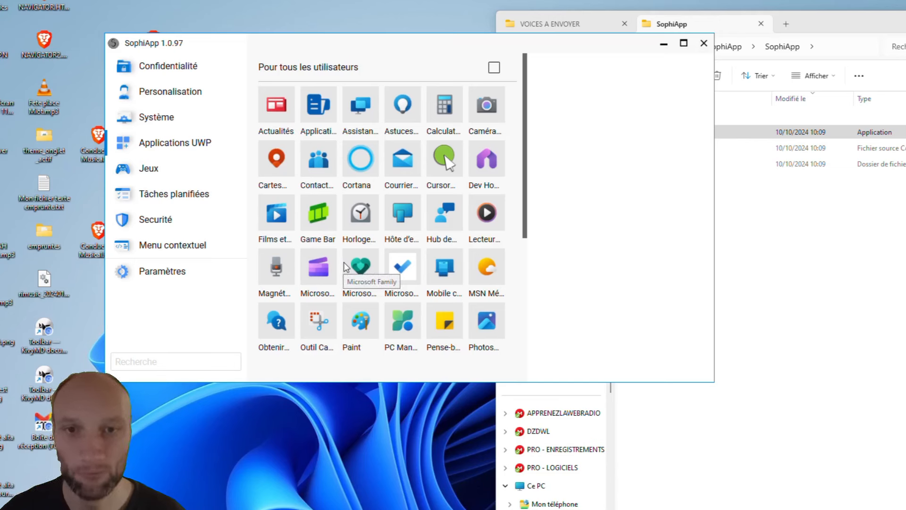
scroll(343, 262, "down", 5)
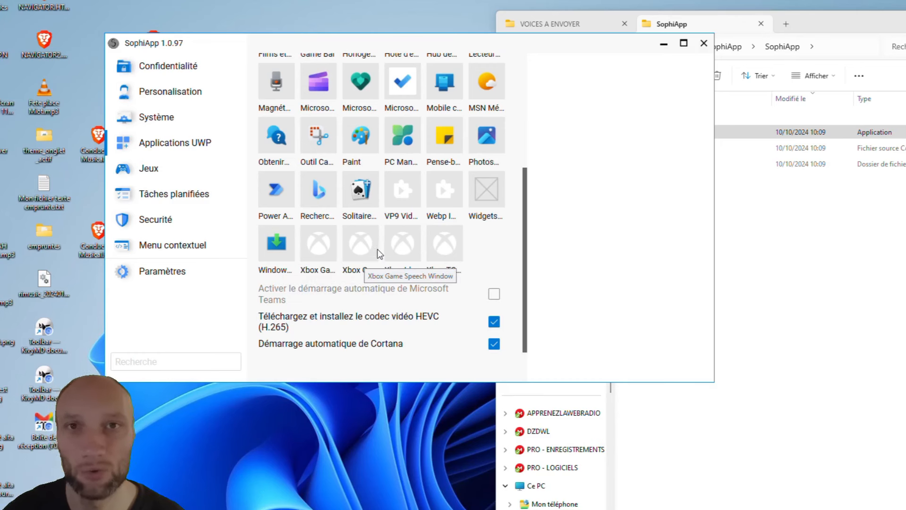
scroll(346, 301, "up", 4)
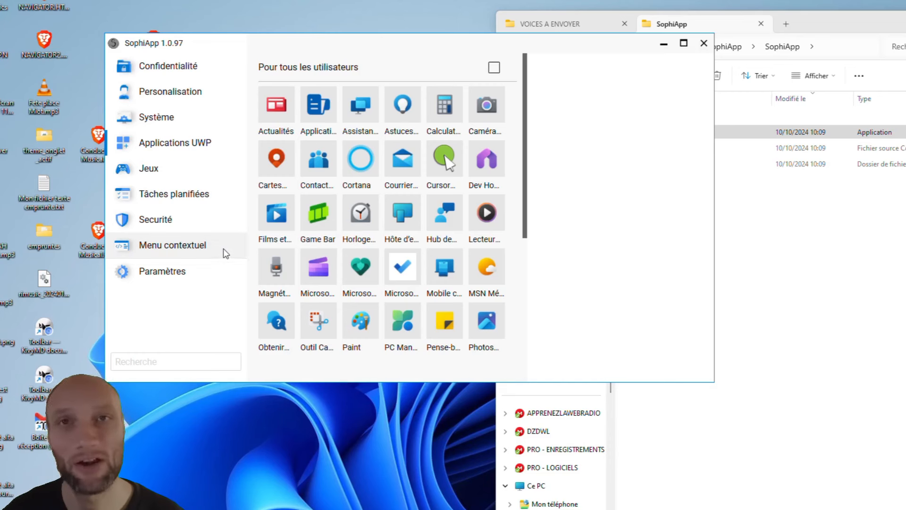
- View the Jeux options, and read the descriptions of the cleaning tasks offered in Tâches planifiées
left_click(150, 170)
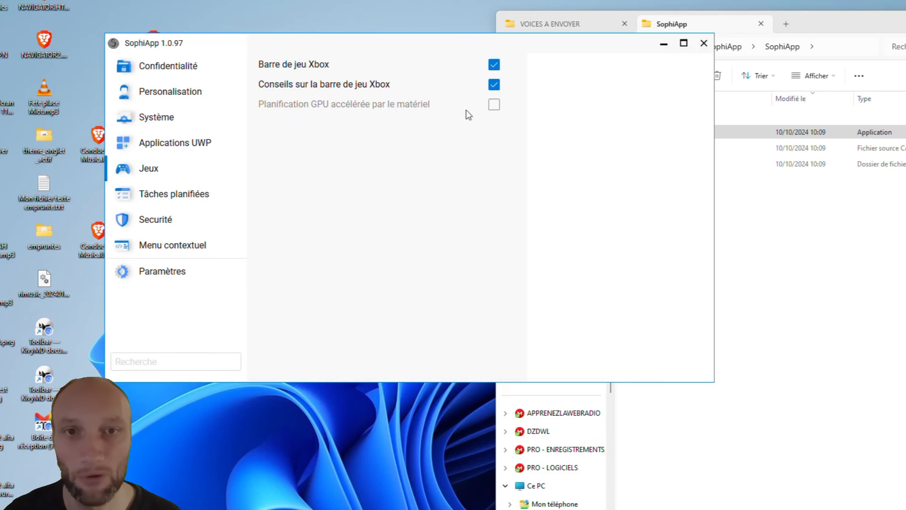
left_click(160, 197)
mouse_move(336, 138)
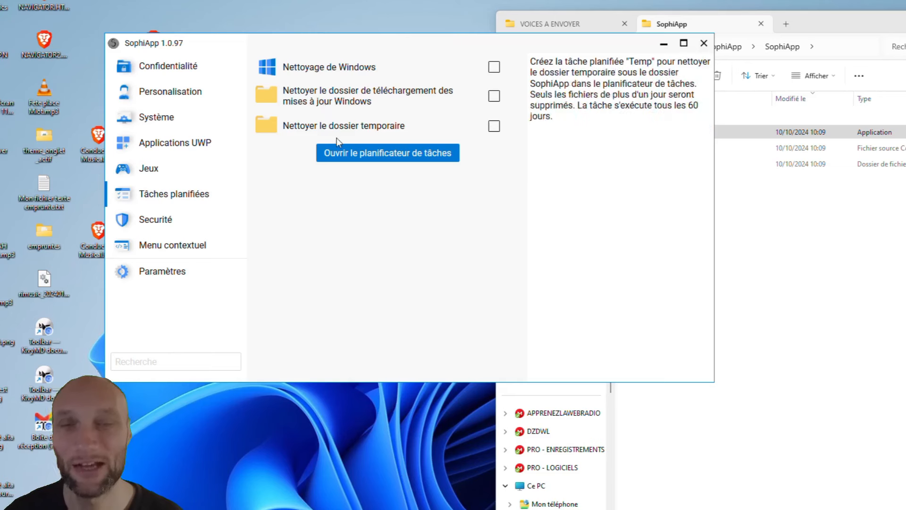
left_click(365, 160)
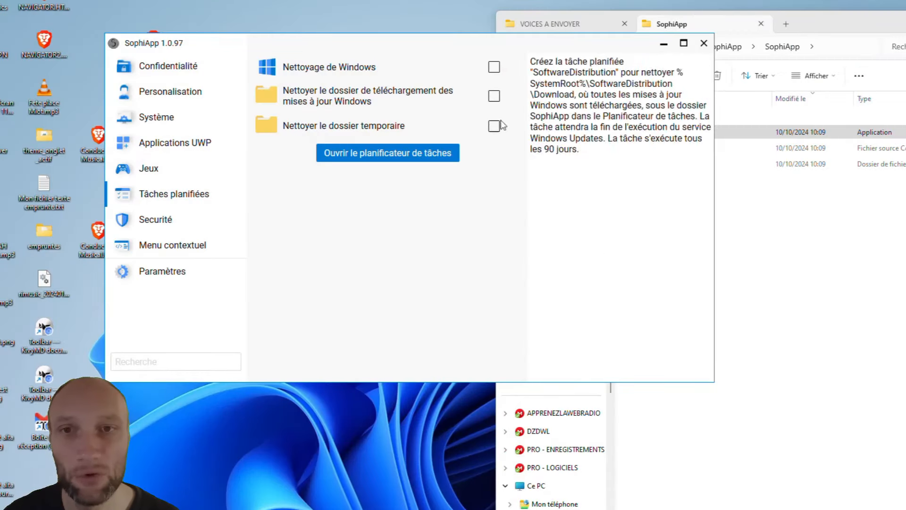
mouse_move(331, 71)
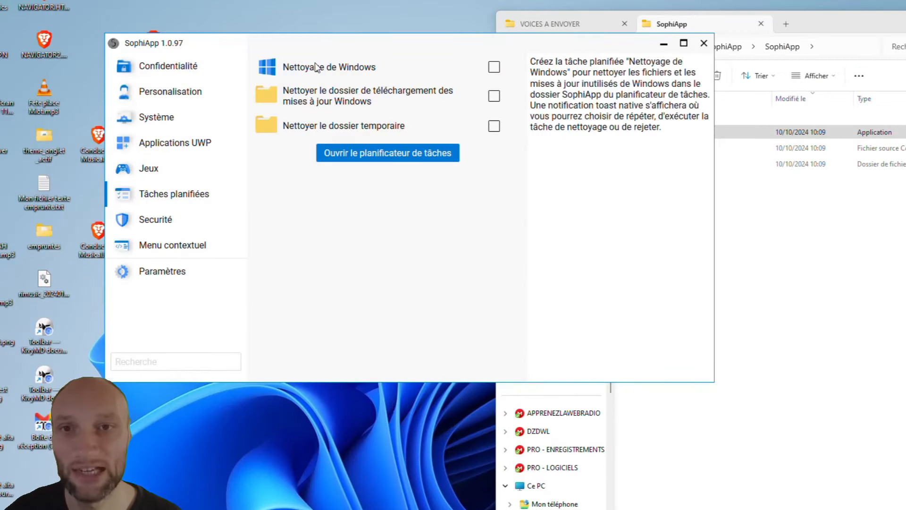
mouse_move(319, 115)
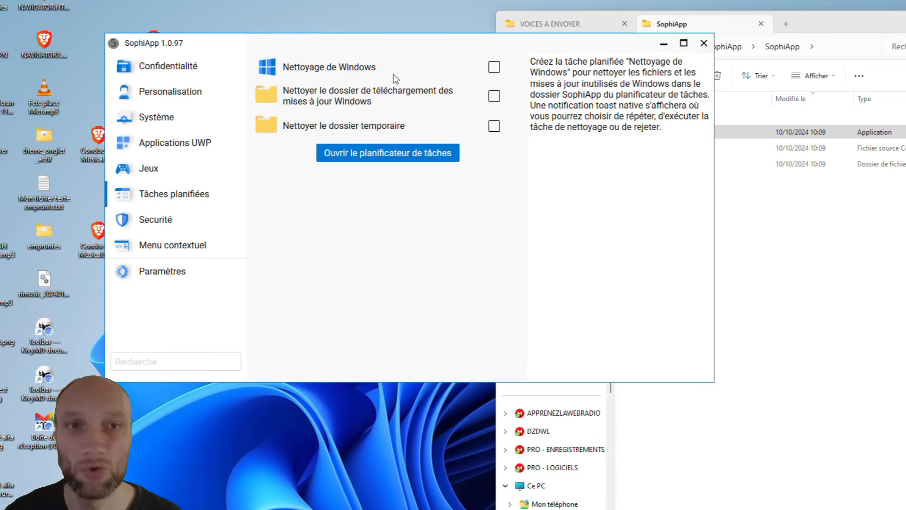
- Try enabling the Windows, update download folder and temporary folder cleaning tasks, deselect all three, and open the task scheduler
left_click(496, 69)
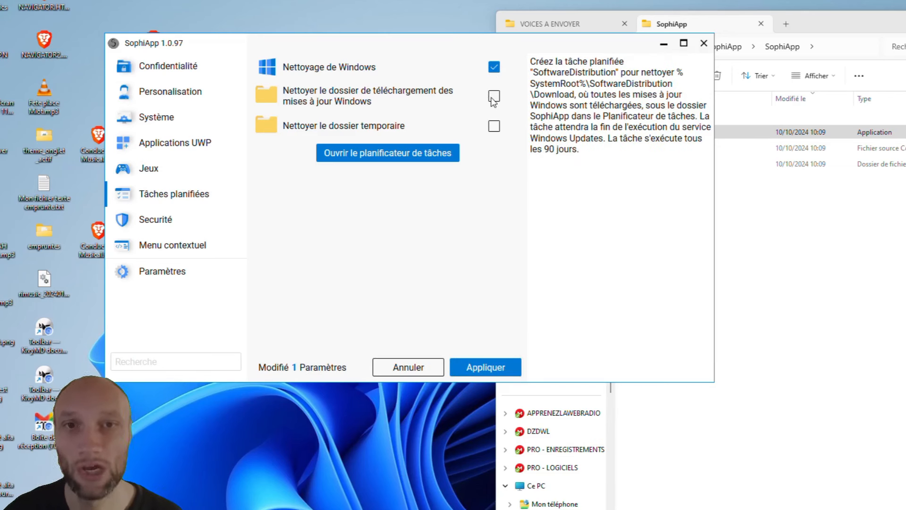
left_click(494, 96)
left_click(495, 126)
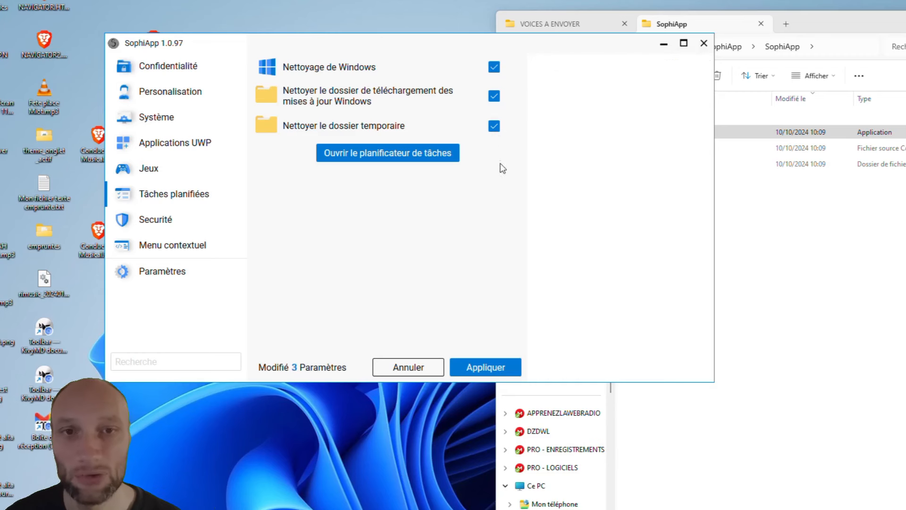
left_click(494, 126)
left_click(494, 96)
left_click(494, 67)
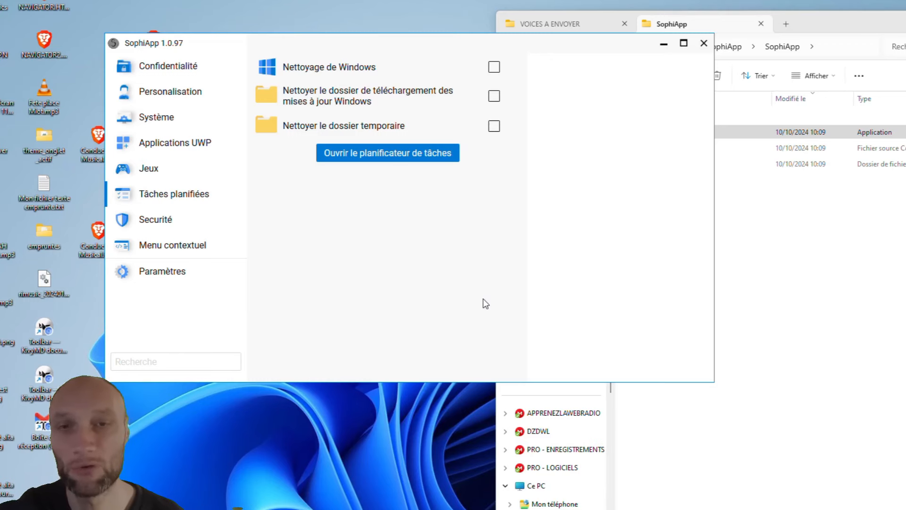
left_click(391, 153)
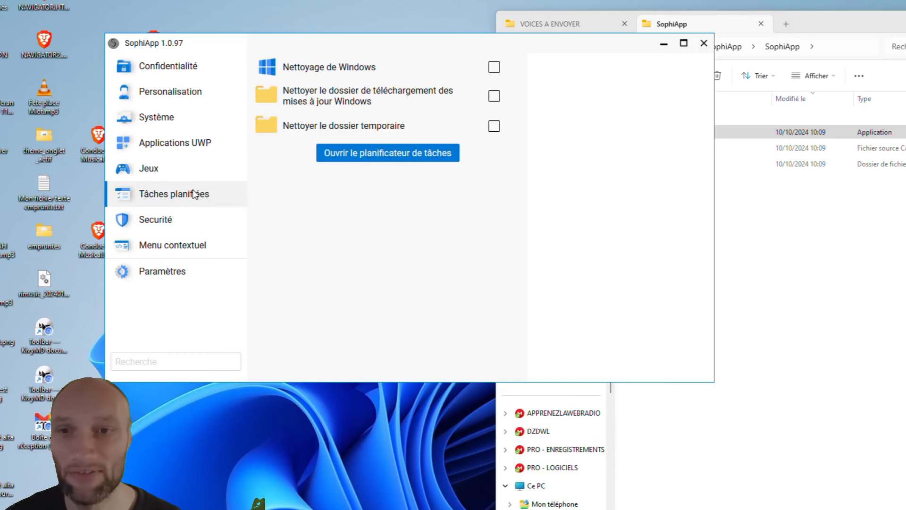
- Open the Securité category and examine its options, from network protection and PowerShell logging to SmartScreen and change notifications
left_click(156, 221)
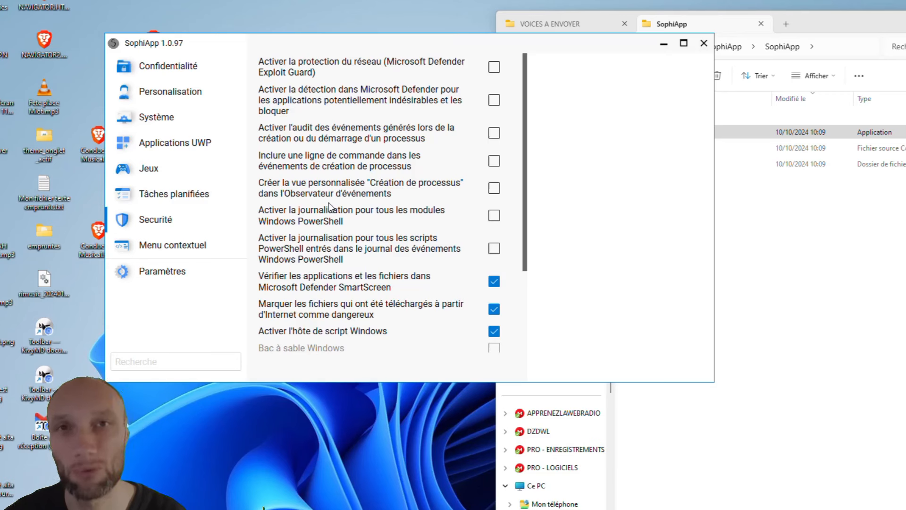
mouse_move(312, 70)
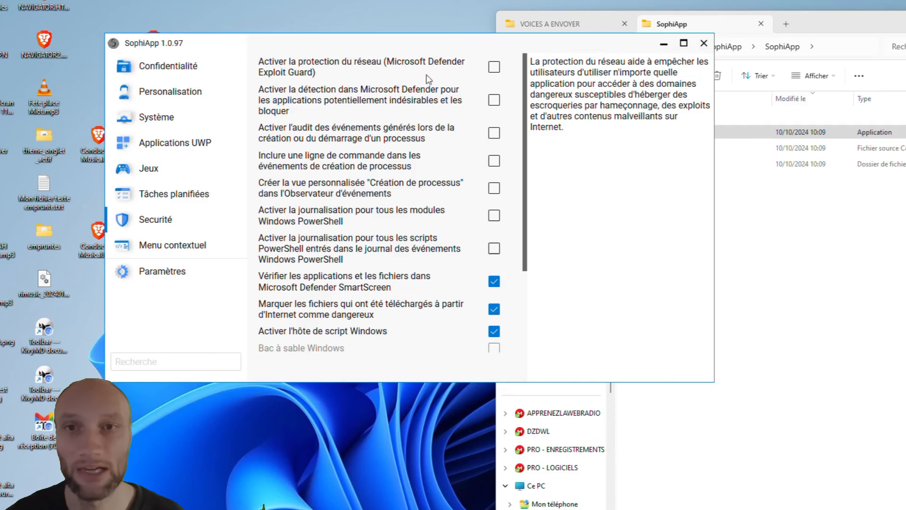
mouse_move(501, 76)
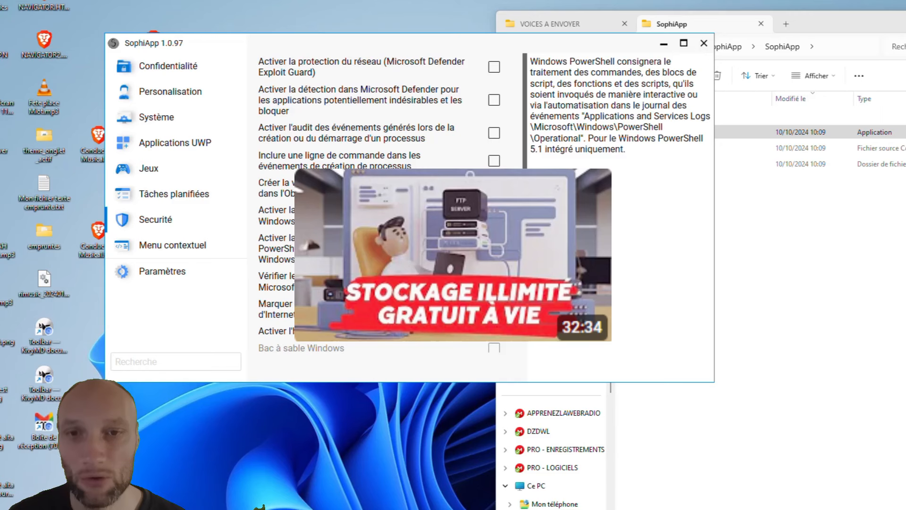
scroll(348, 225, "down", 2)
scroll(348, 226, "down", 2)
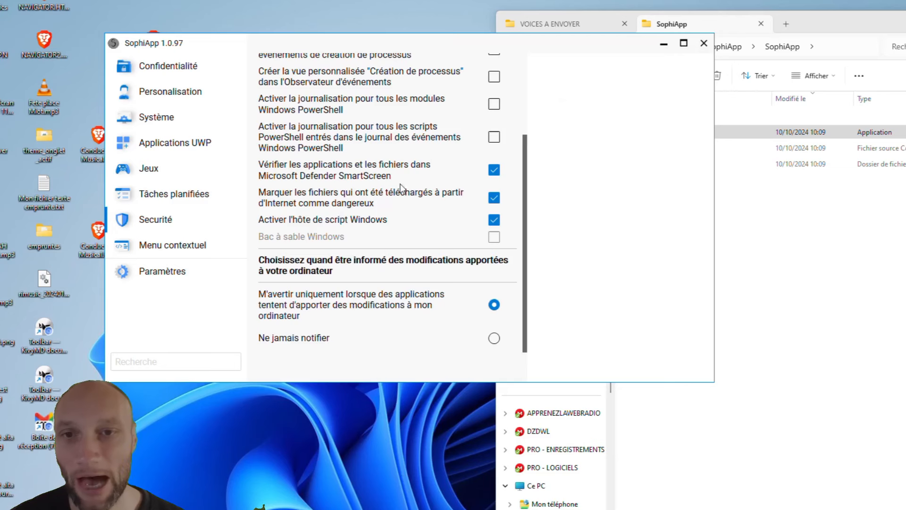
scroll(402, 189, "up", 2)
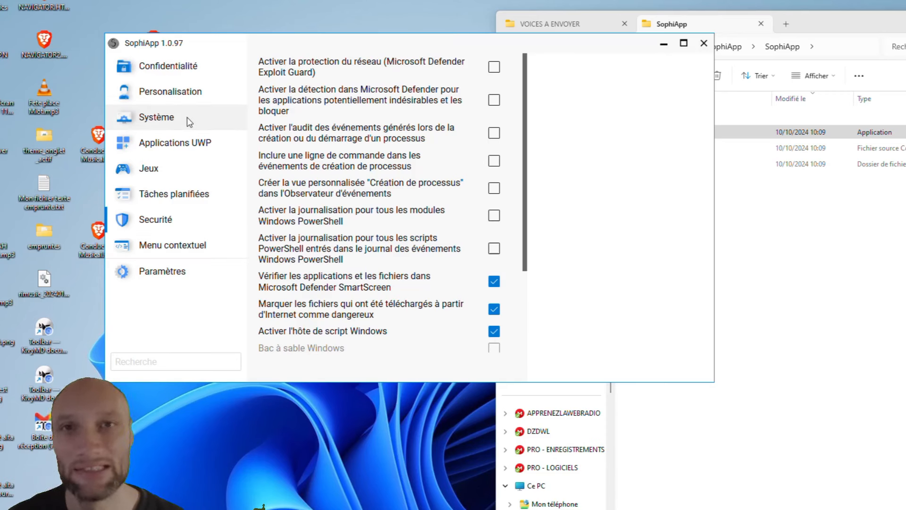
- Open the Menu contextuel category to view the context menu options
left_click(178, 248)
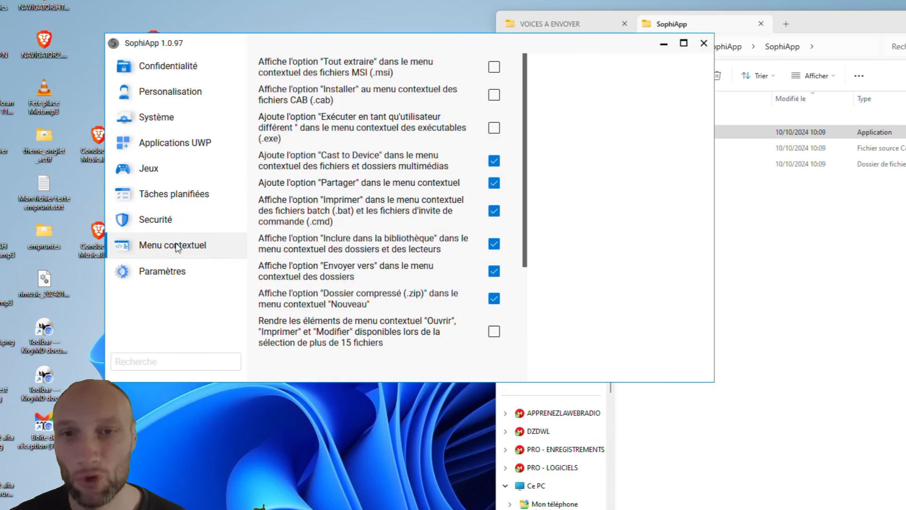